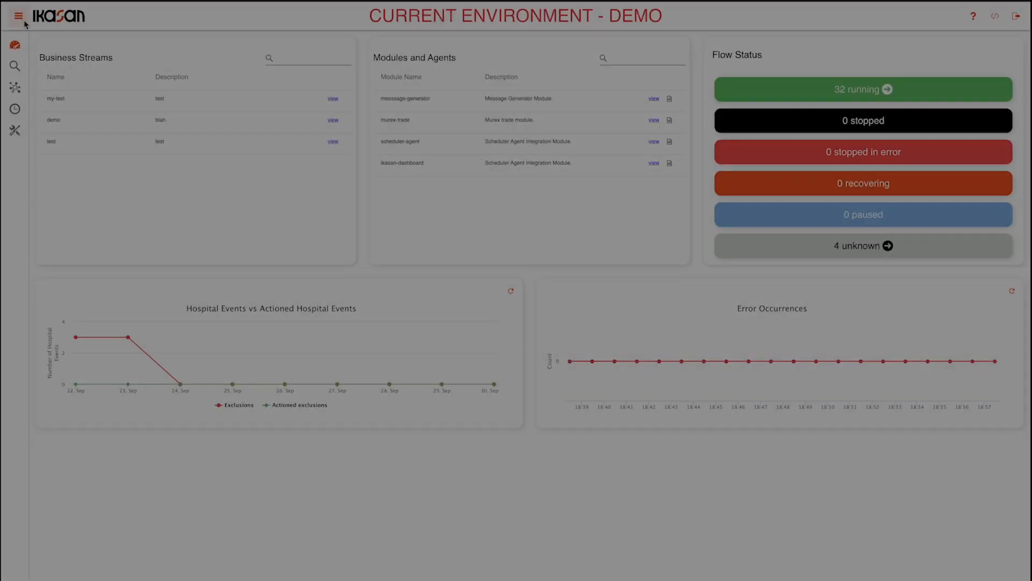
mouse_move(24, 74)
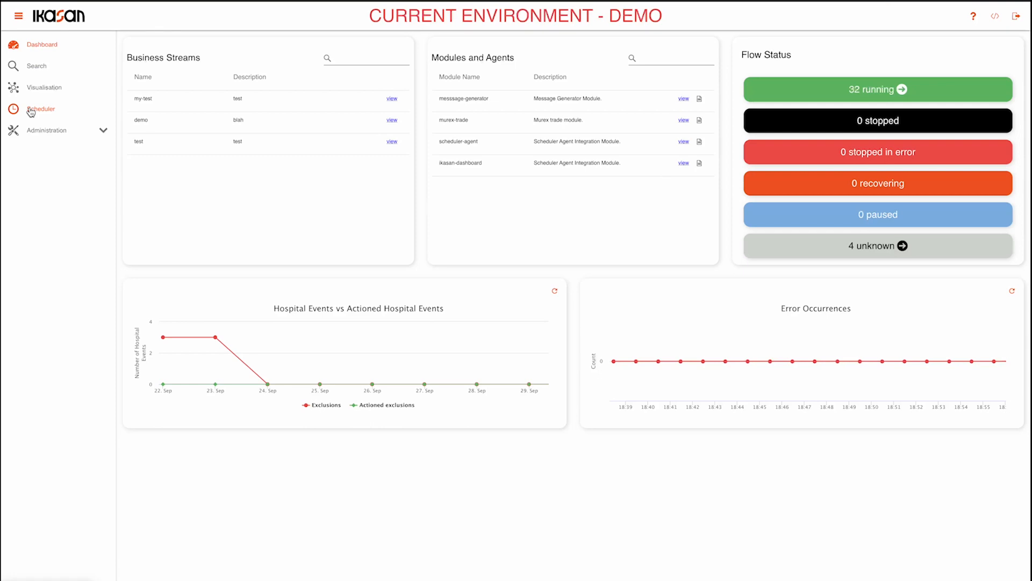
click(31, 110)
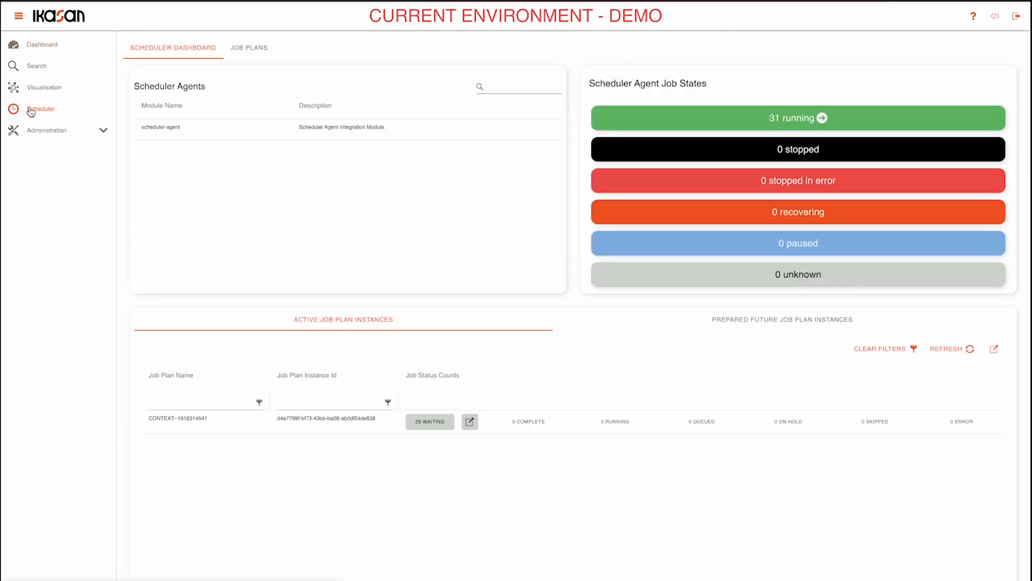
click(18, 19)
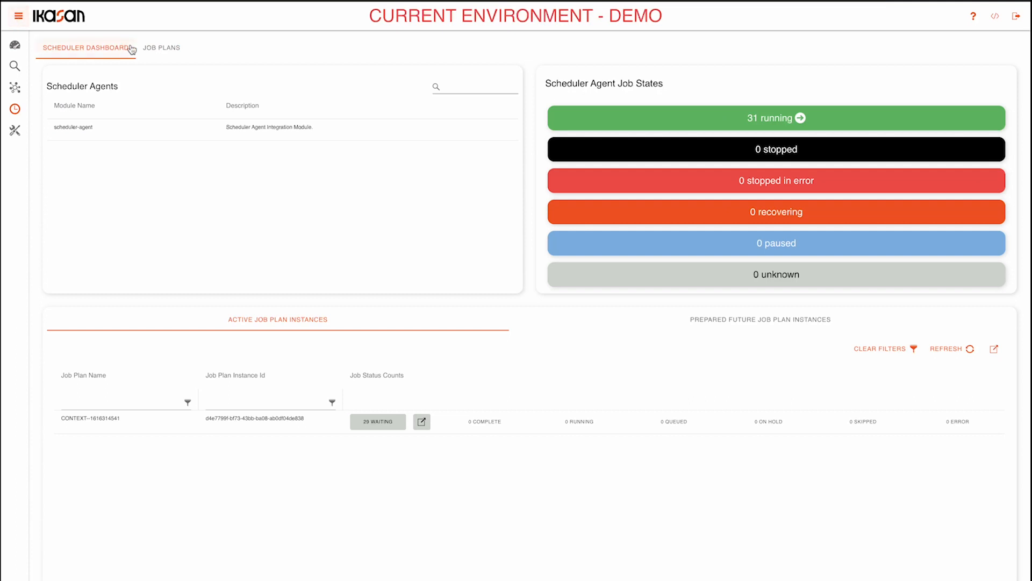
click(164, 48)
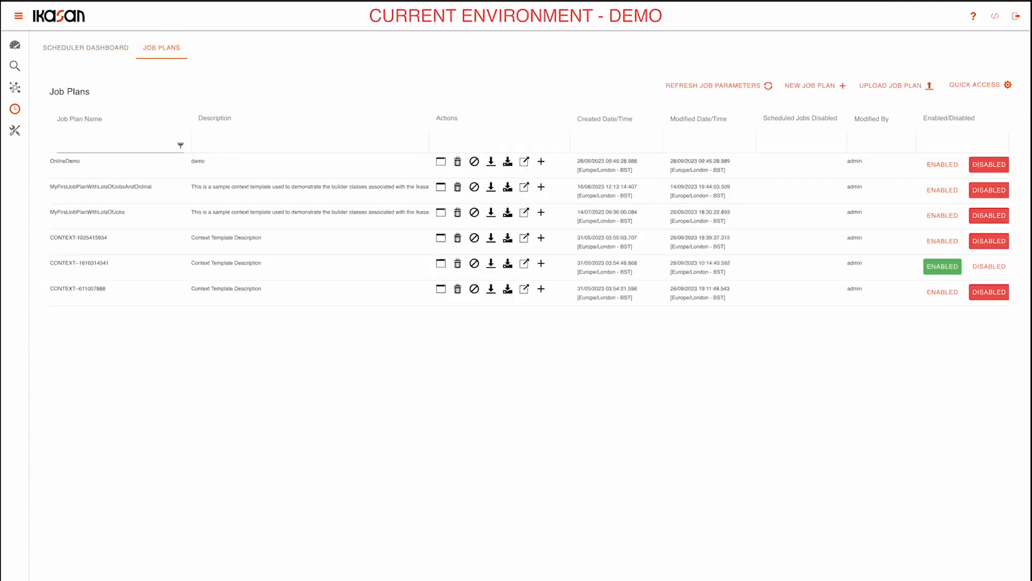
click(989, 87)
mouse_move(985, 120)
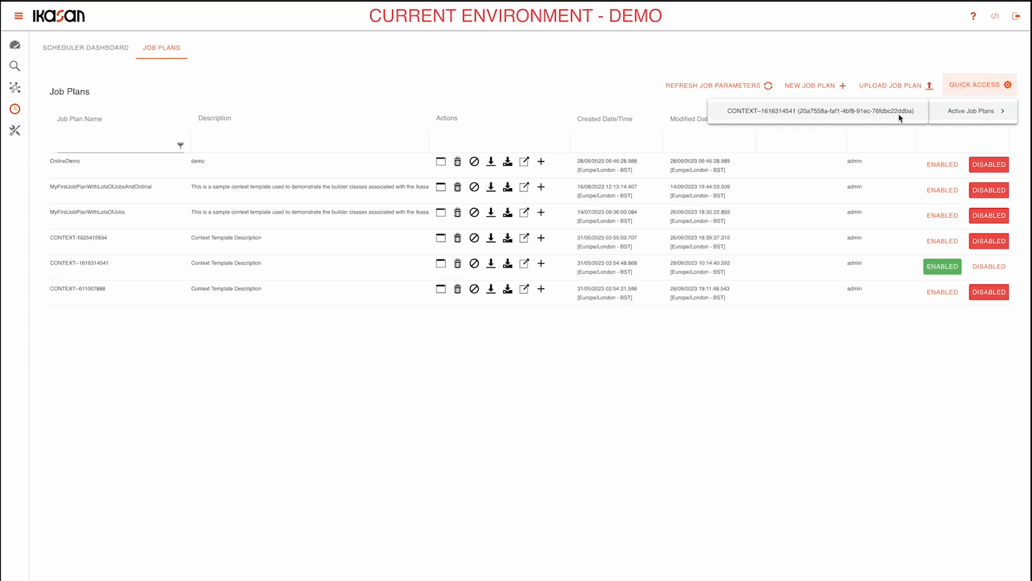
click(792, 113)
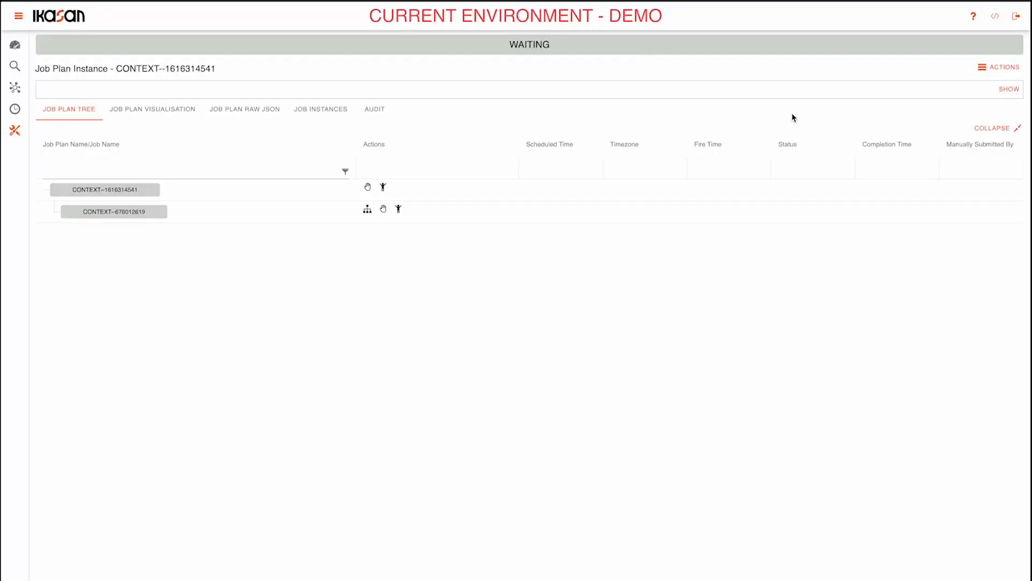
Expand CONTEXT--676012619 and CONTEXT-764096627 in the job plan tree and briefly look inside CONTEXT--192940614.
click(139, 213)
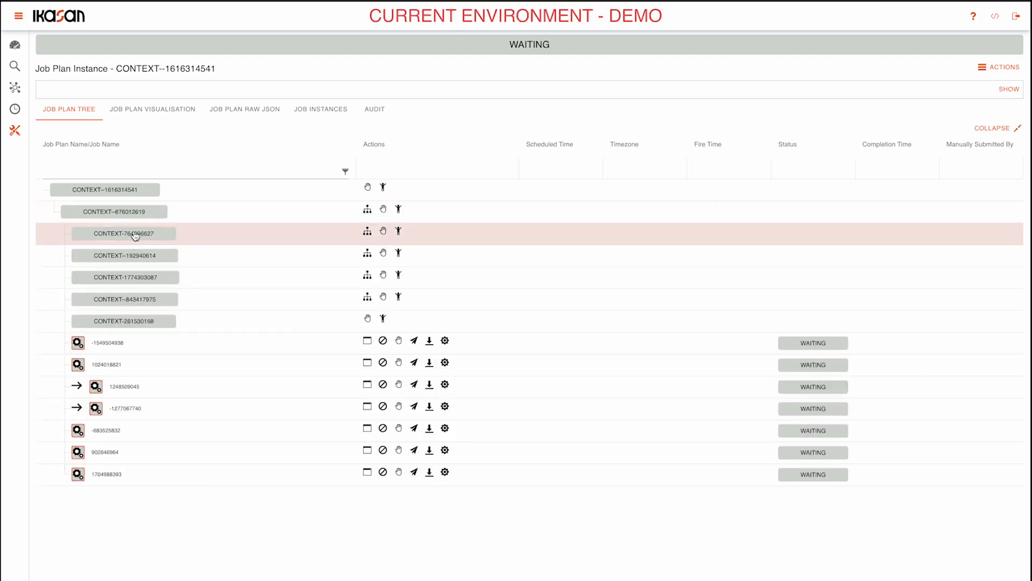
click(135, 235)
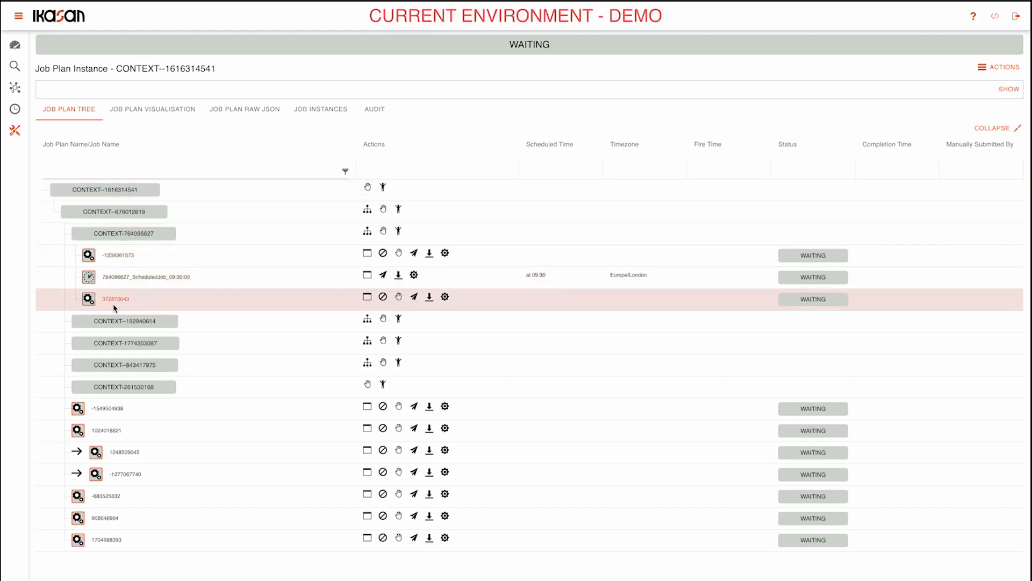
click(131, 324)
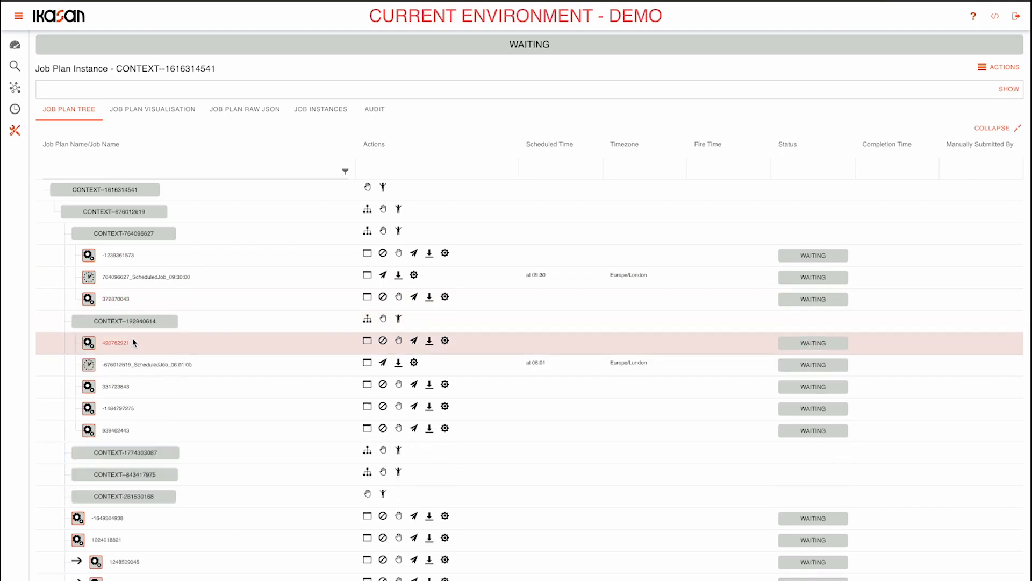
click(135, 324)
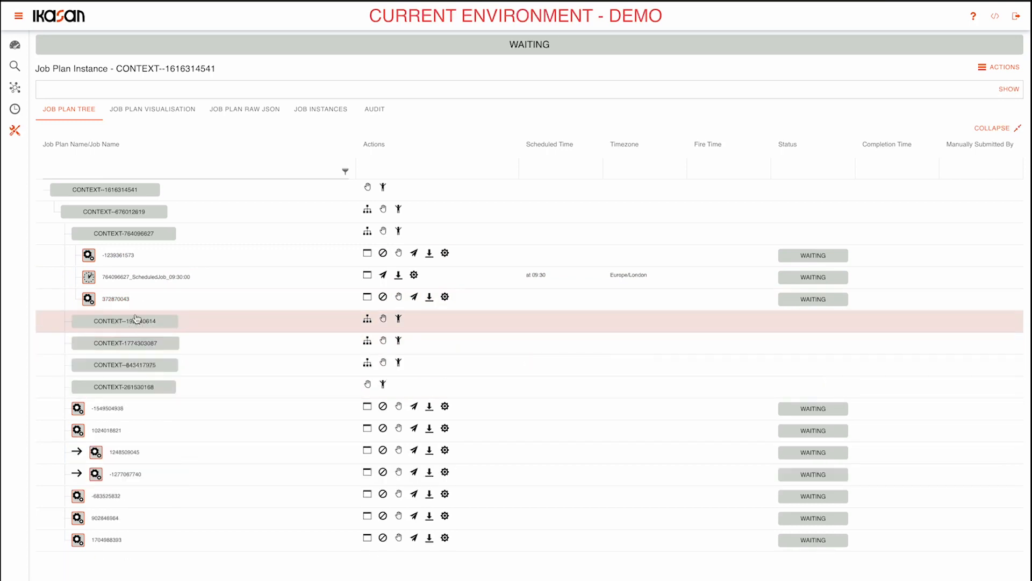
Filter the job plan tree by the job name fragment 0043.
click(127, 170)
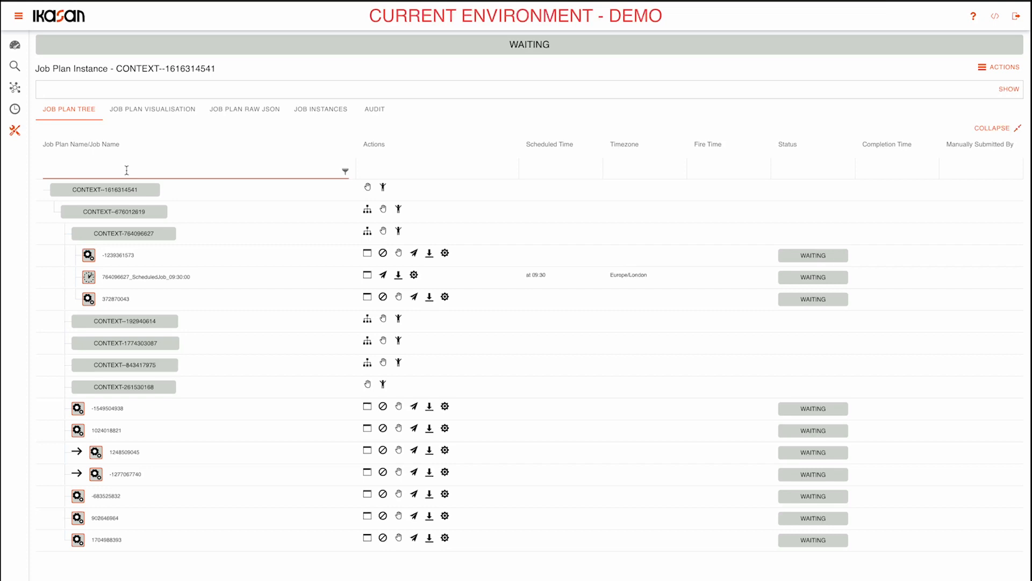
text(0043)
key(Return)
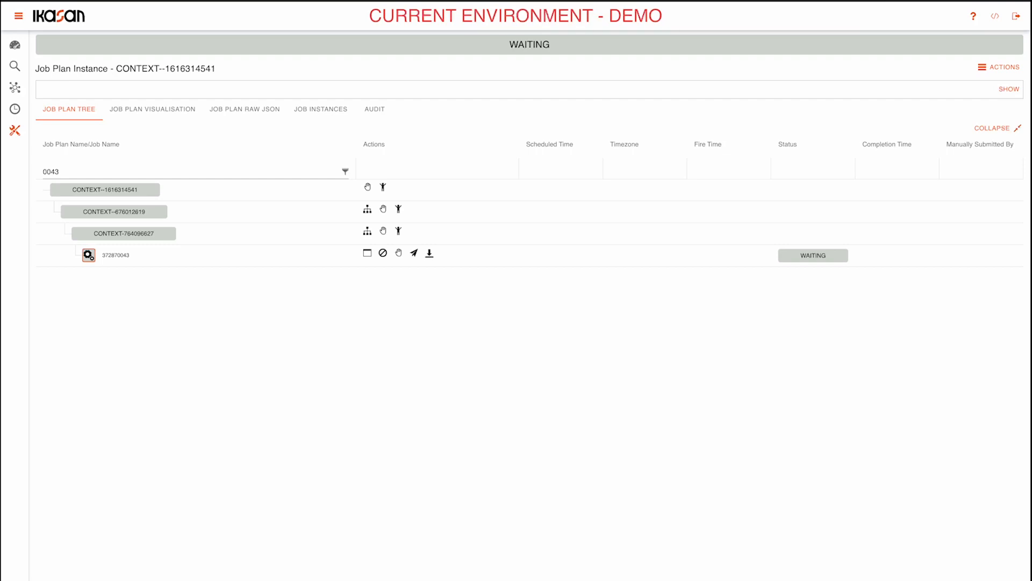
Clear the job name filter, then show the job plan instance's details and hide them again.
click(106, 173)
key(BackSpace)
key(BackSpace)
click(1008, 90)
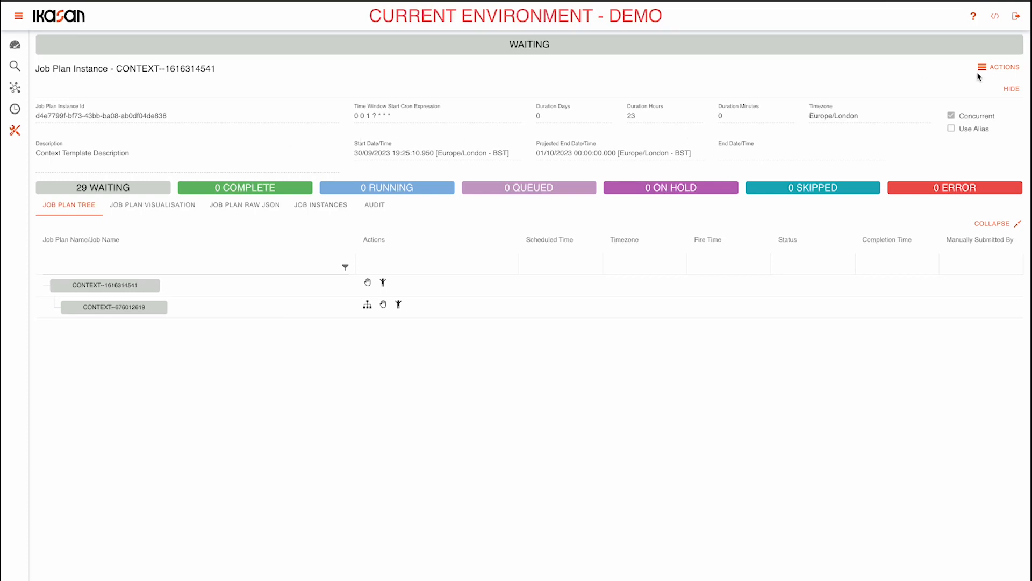
click(1012, 89)
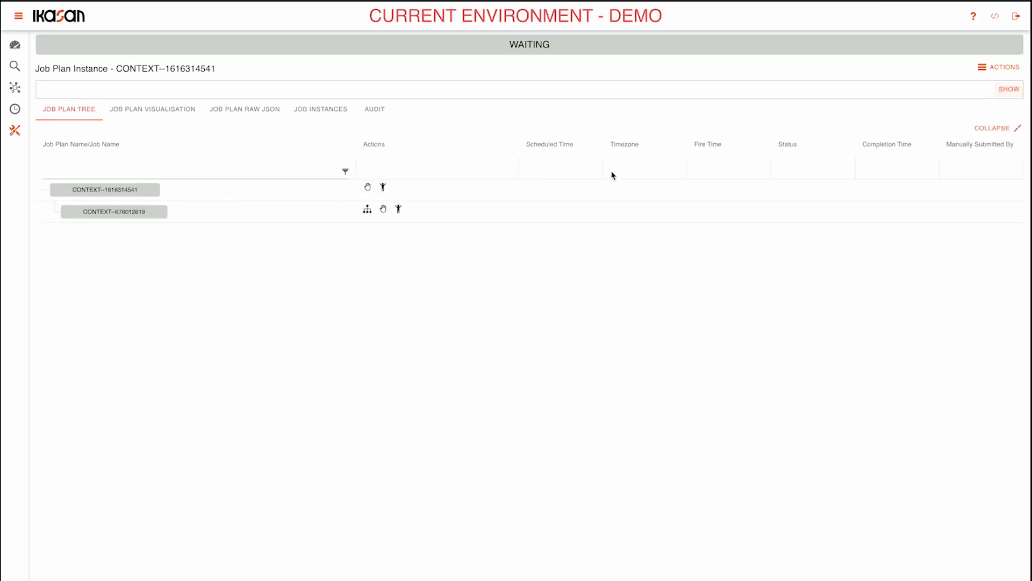
Expand CONTEXT--676012619 and its nested plans CONTEXT-764096627 and CONTEXT--192940614 in the job plan tree.
click(141, 214)
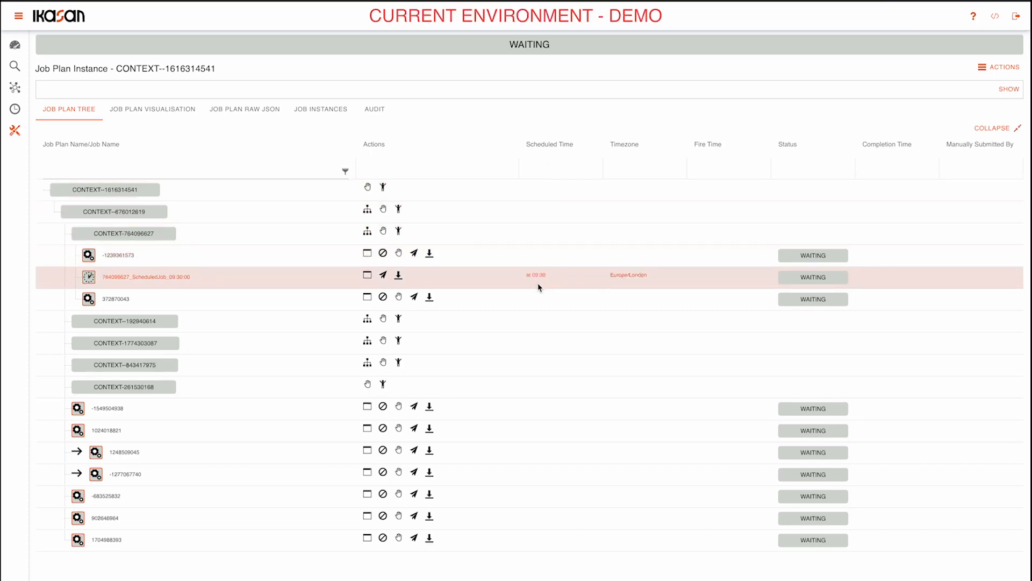
scroll(536, 314, down, 1)
click(171, 318)
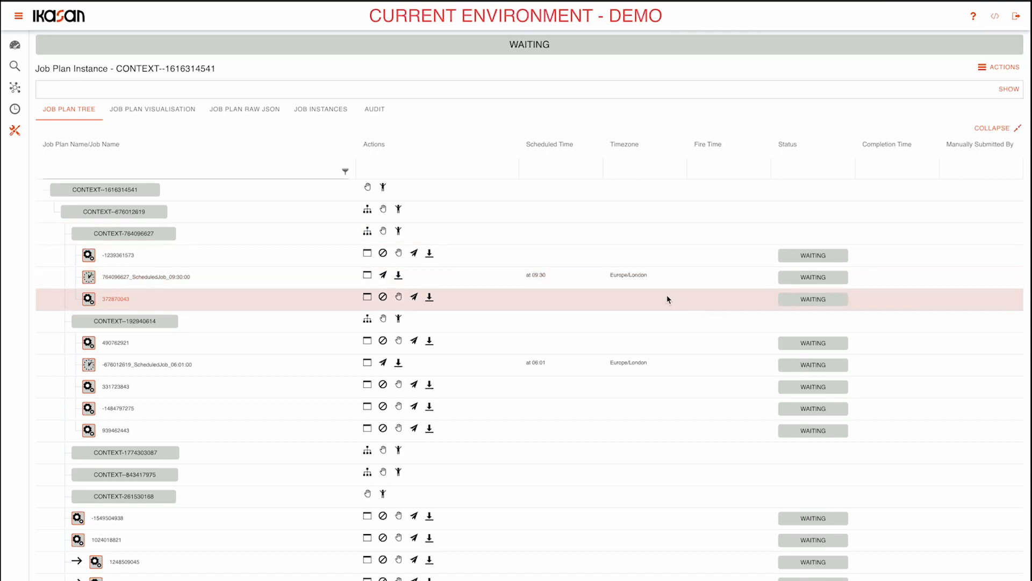
click(367, 233)
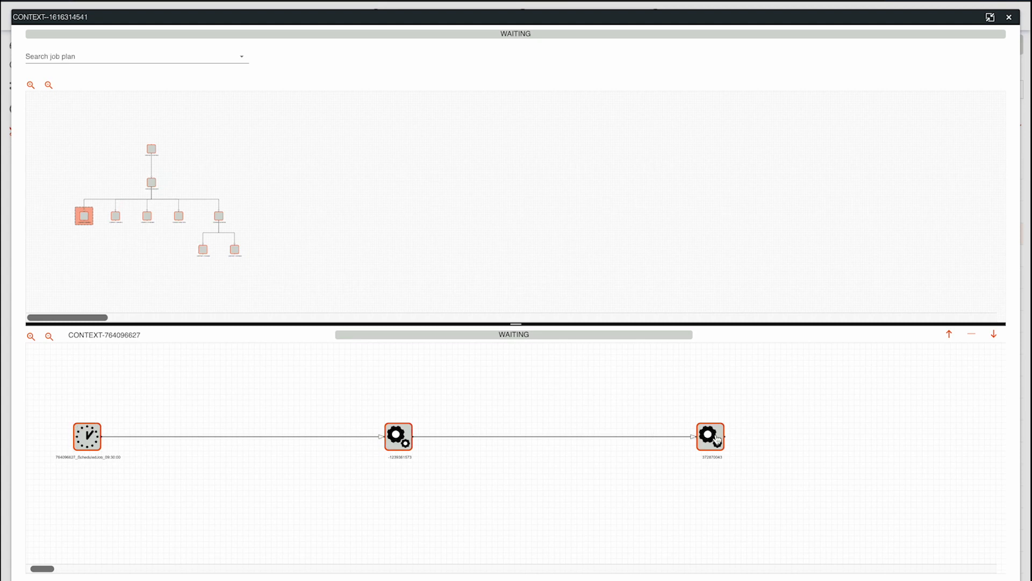
double_click(407, 438)
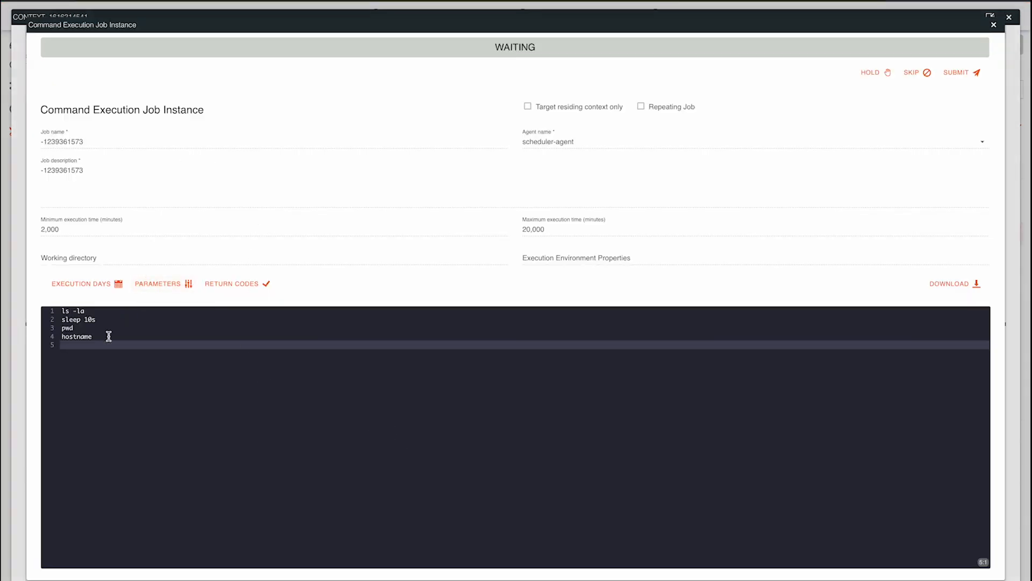
drag(108, 337, 65, 311)
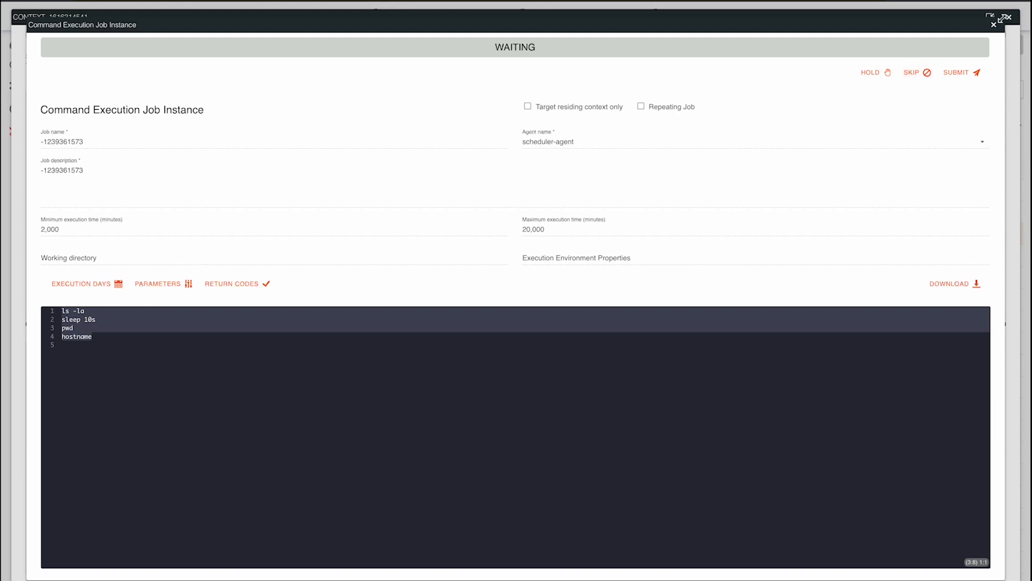
click(993, 25)
click(1010, 21)
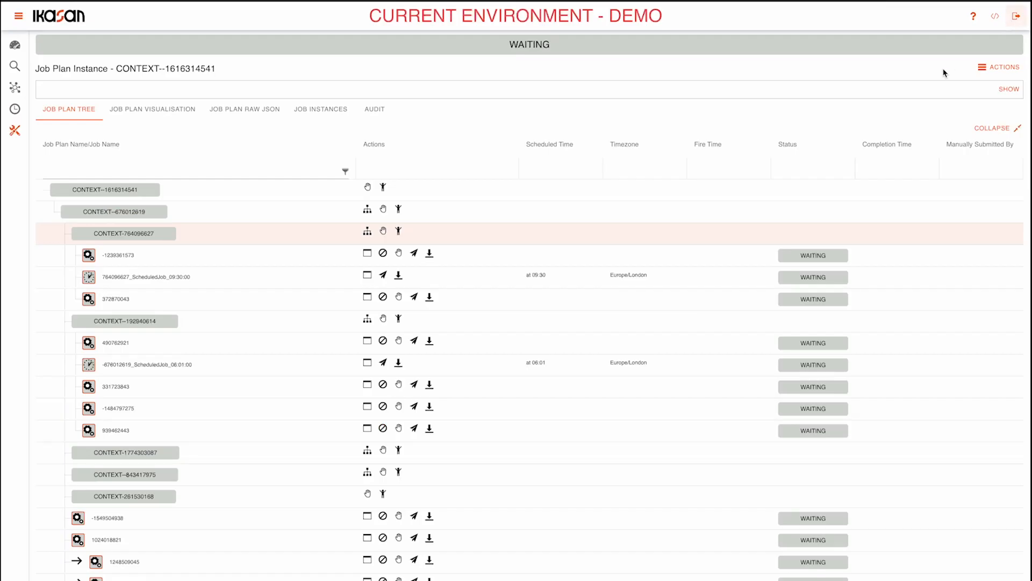
Hold all nested command execution jobs in CONTEXT-764096627 and release them again.
click(384, 231)
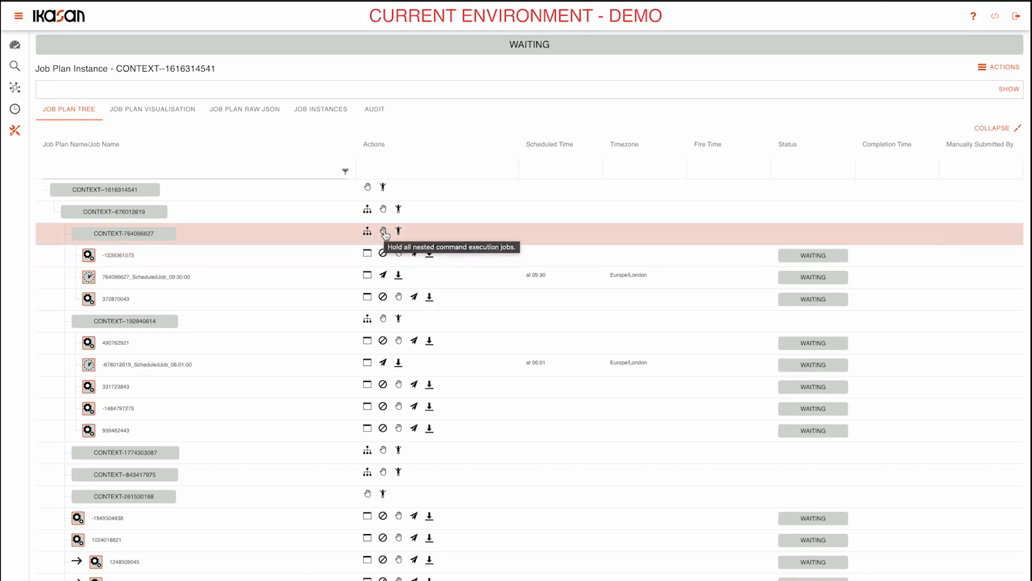
click(384, 232)
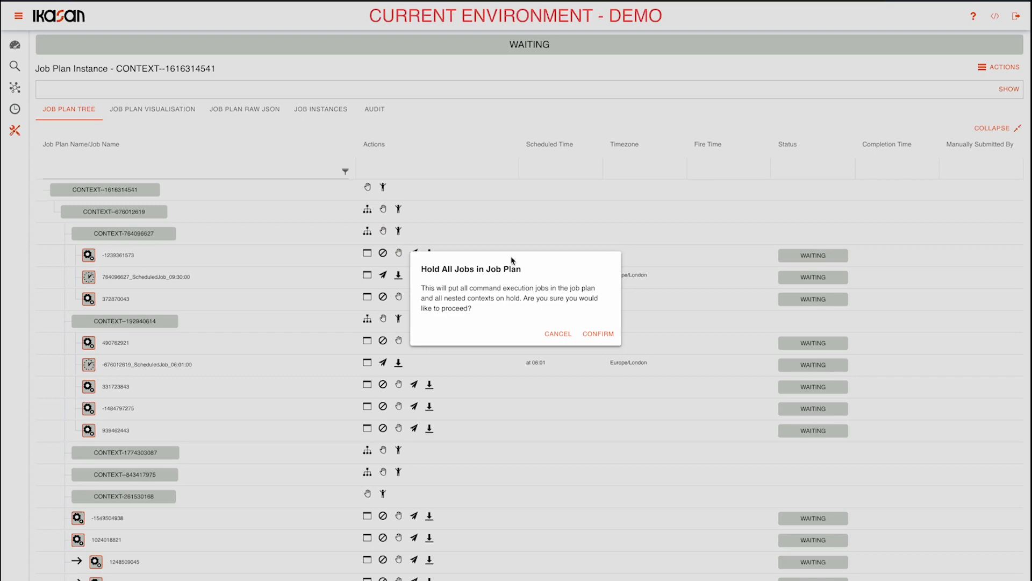
click(599, 333)
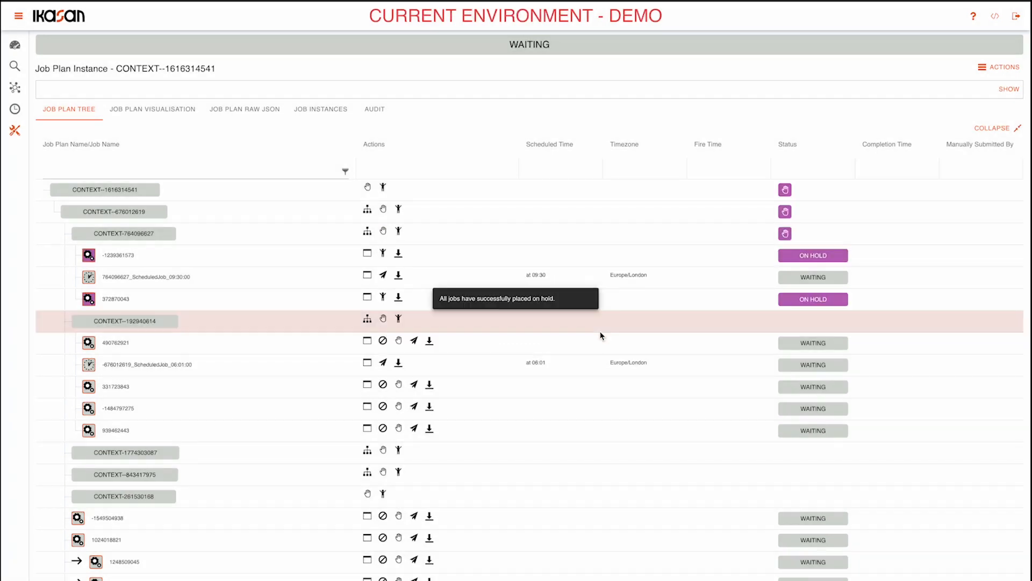
click(399, 231)
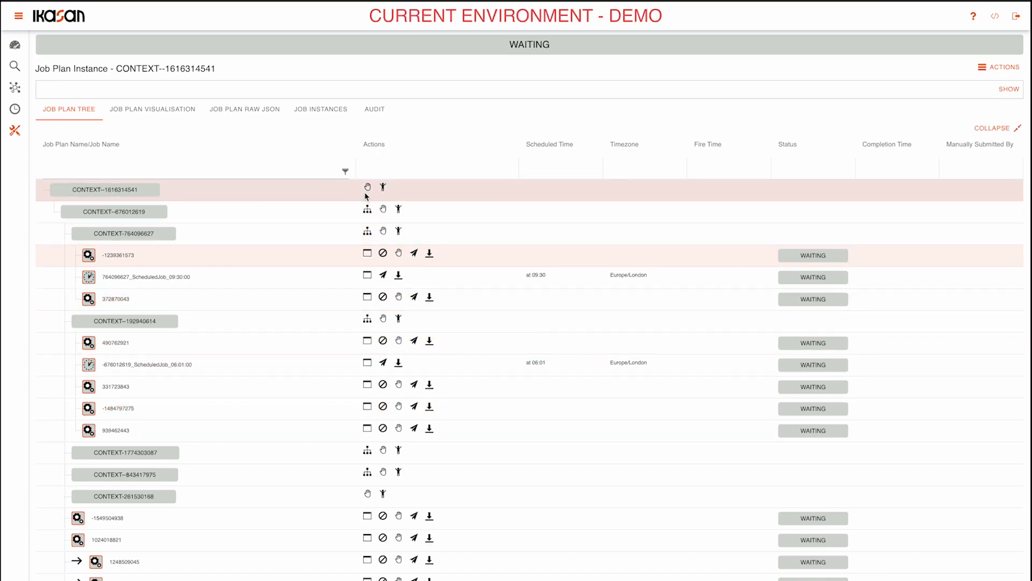
click(368, 254)
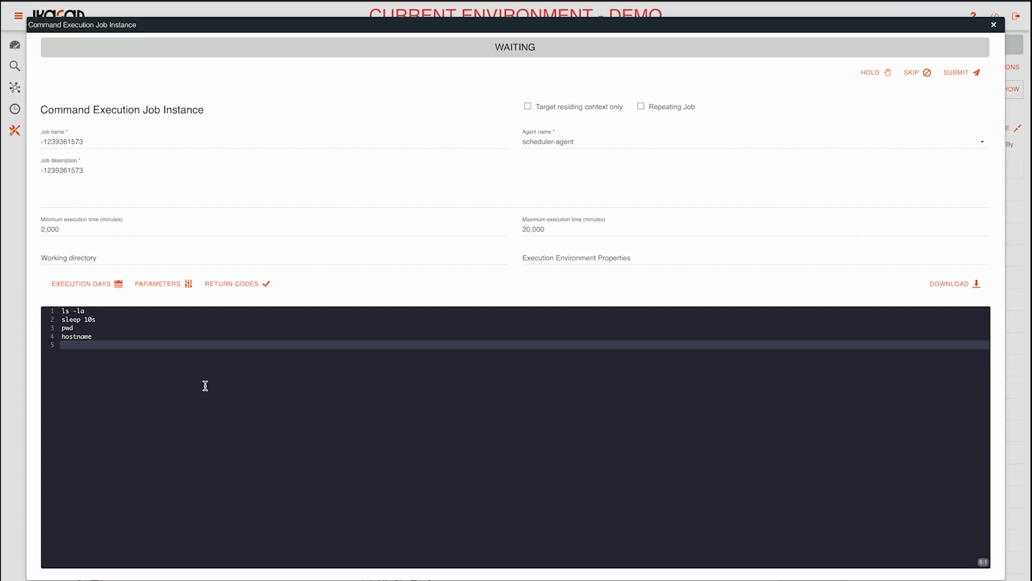
drag(106, 337, 61, 307)
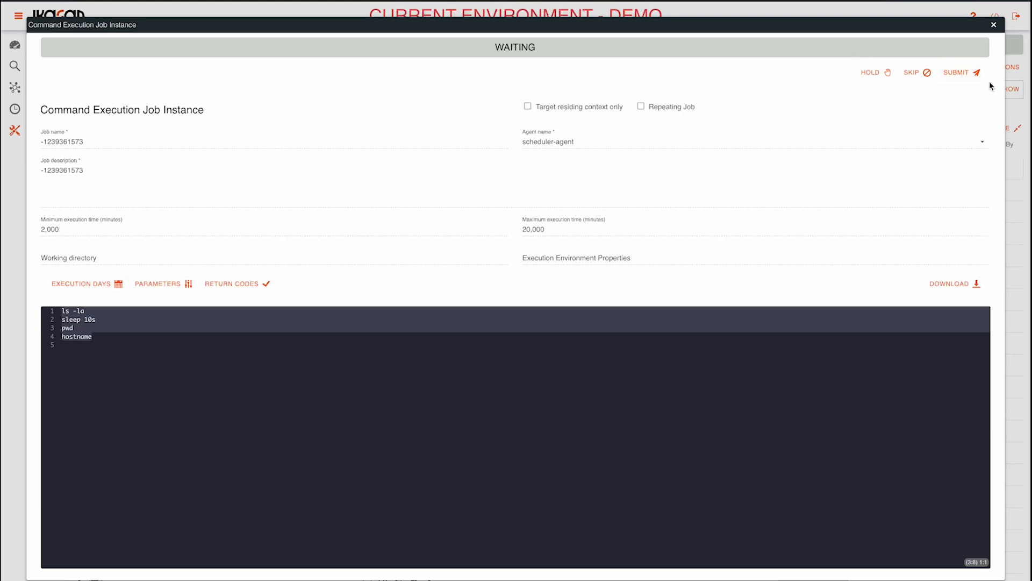
click(880, 76)
click(608, 321)
click(953, 72)
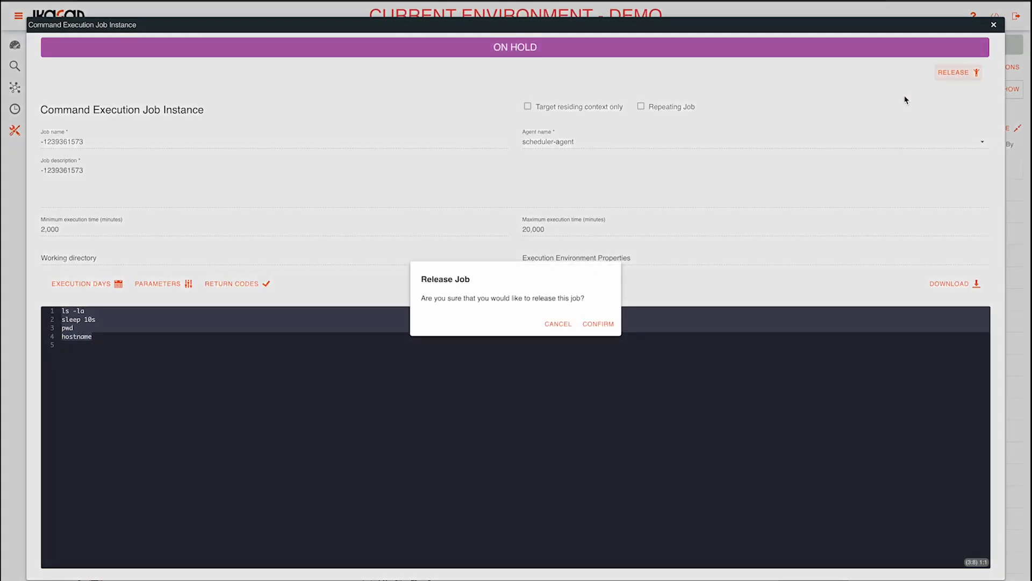
click(597, 323)
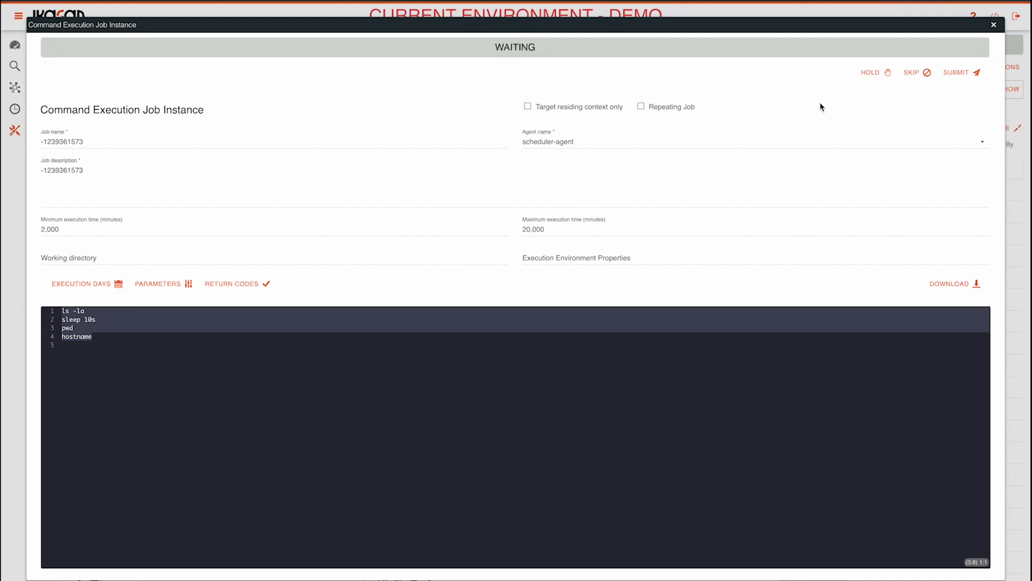
click(920, 72)
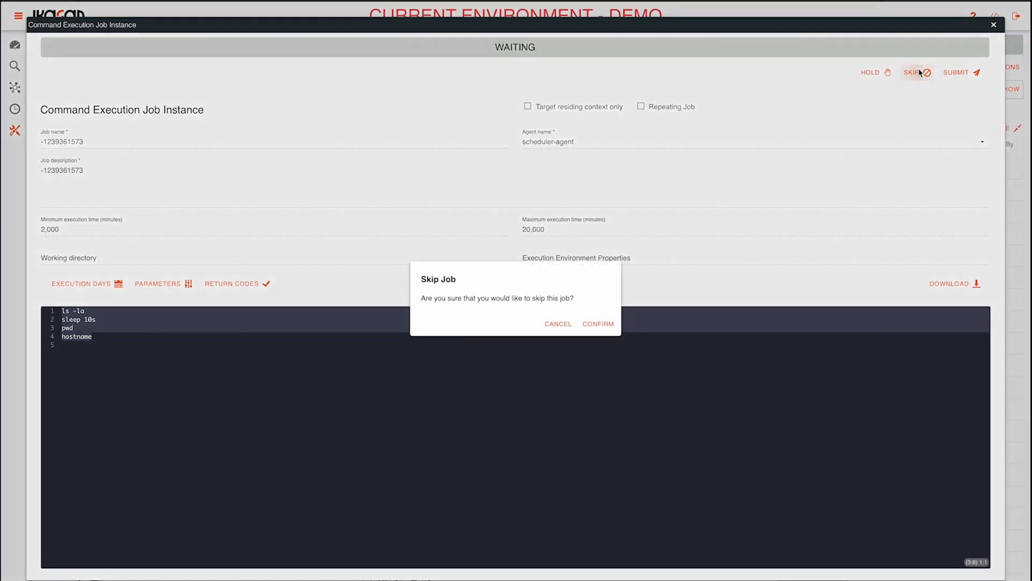
click(597, 324)
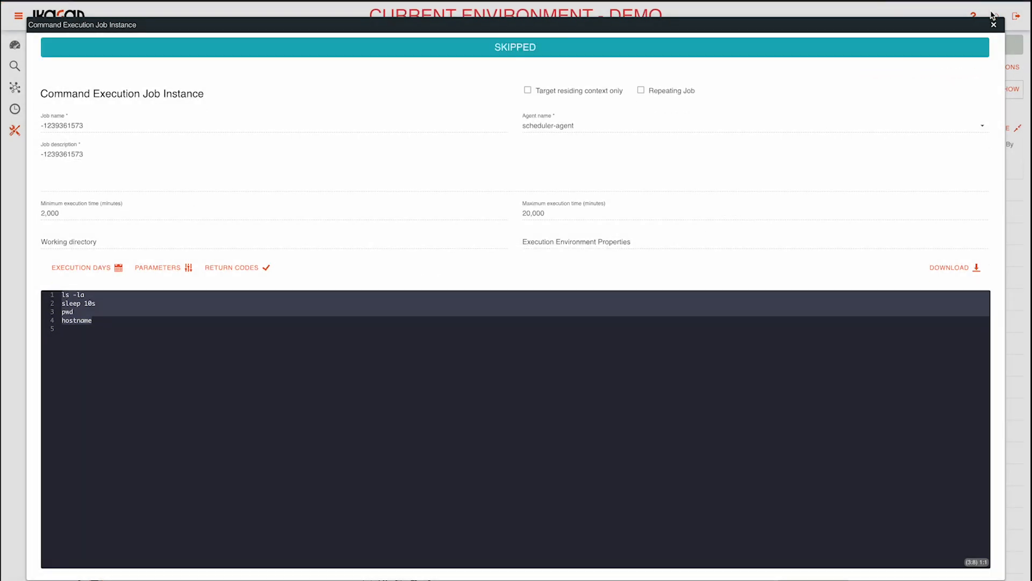
click(994, 25)
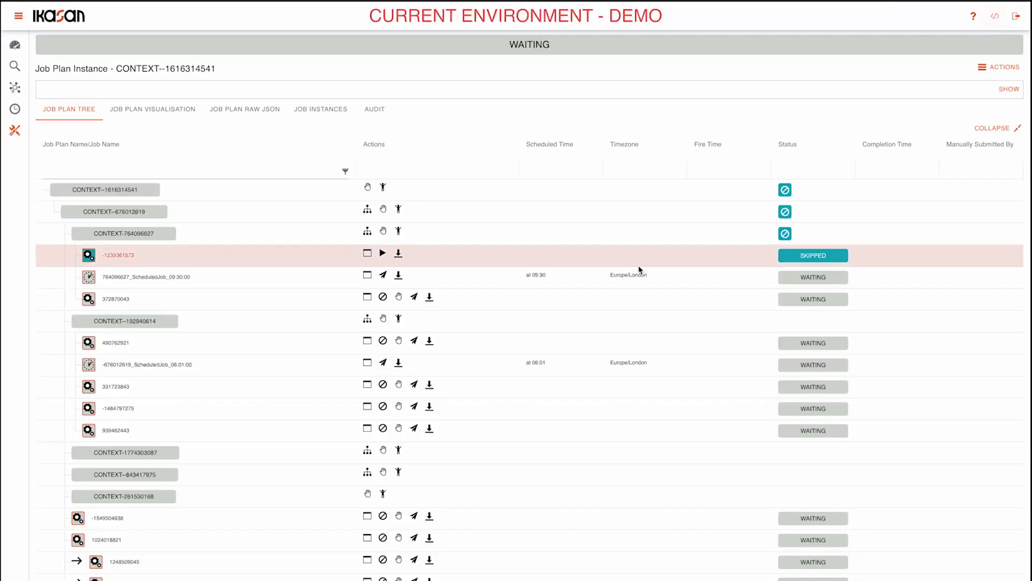
click(384, 255)
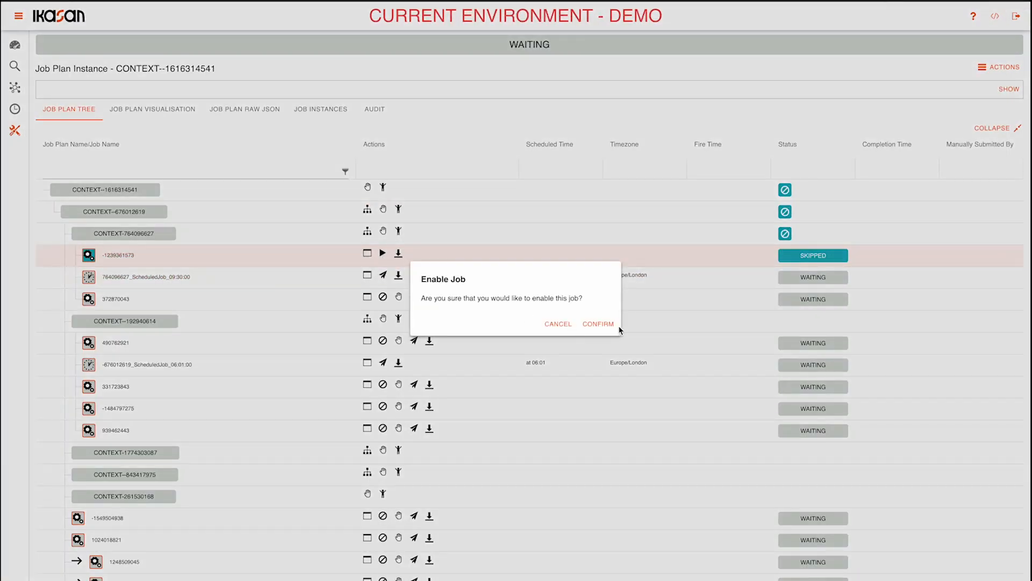
click(613, 326)
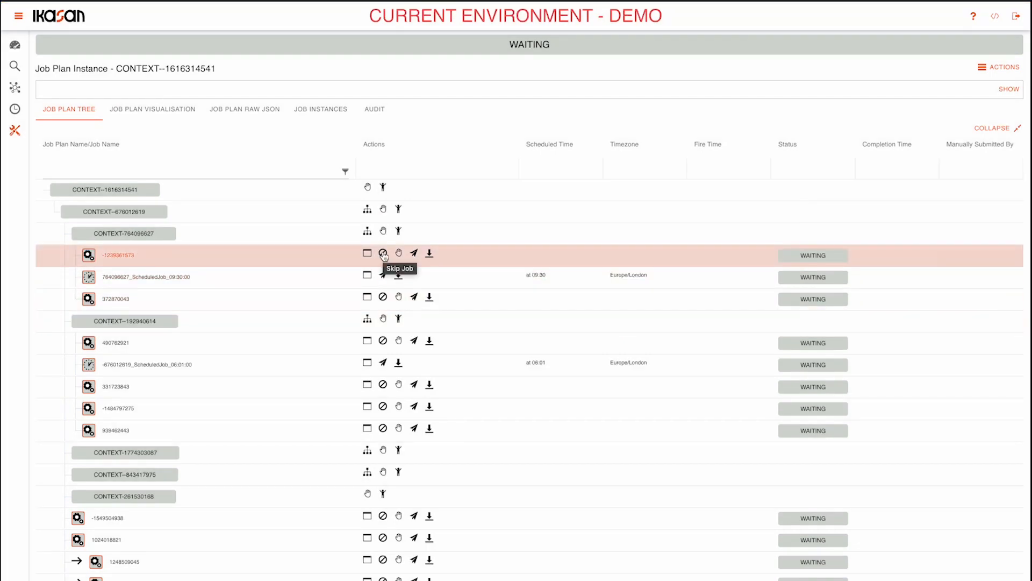
click(383, 255)
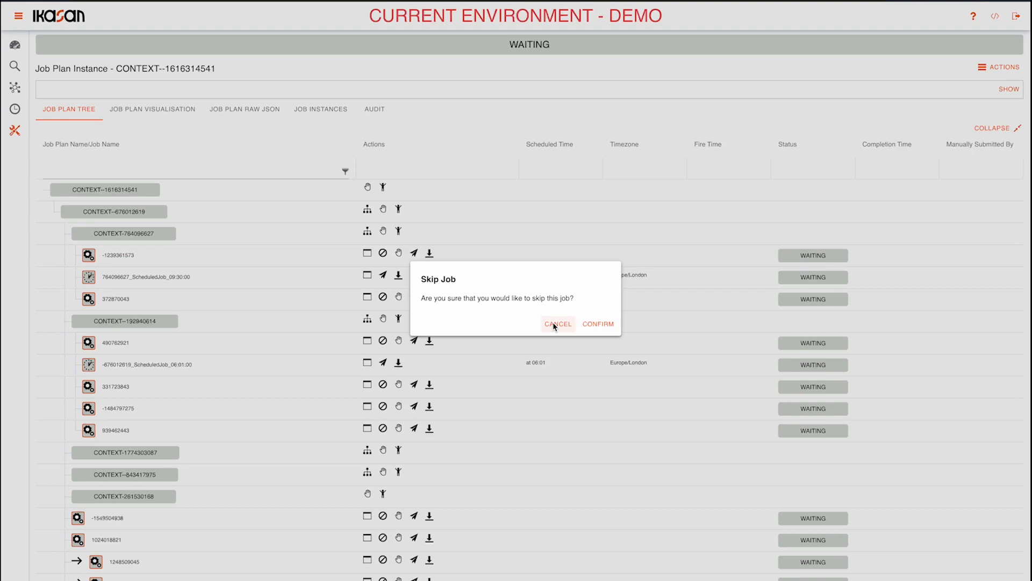
click(590, 324)
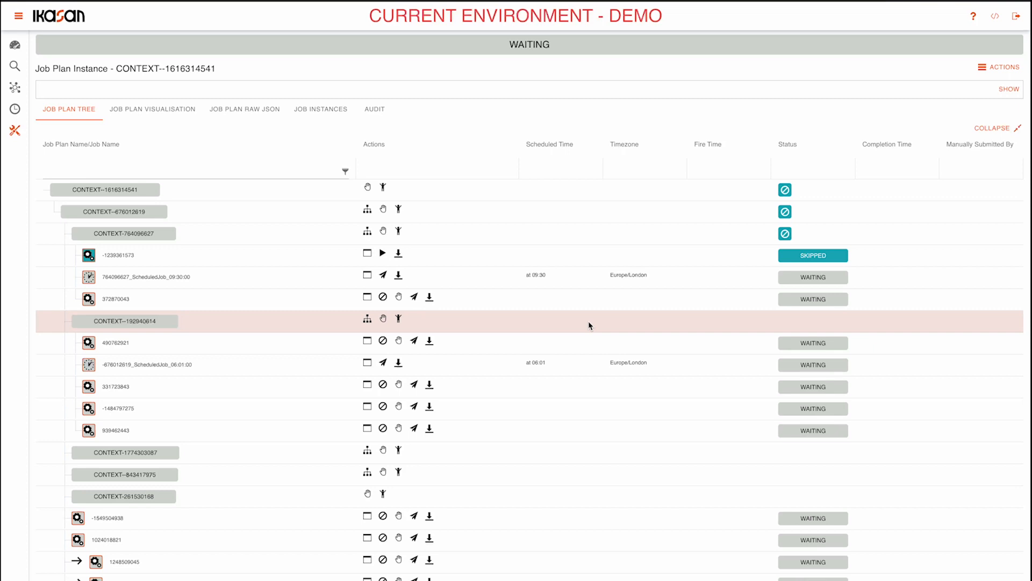
click(382, 253)
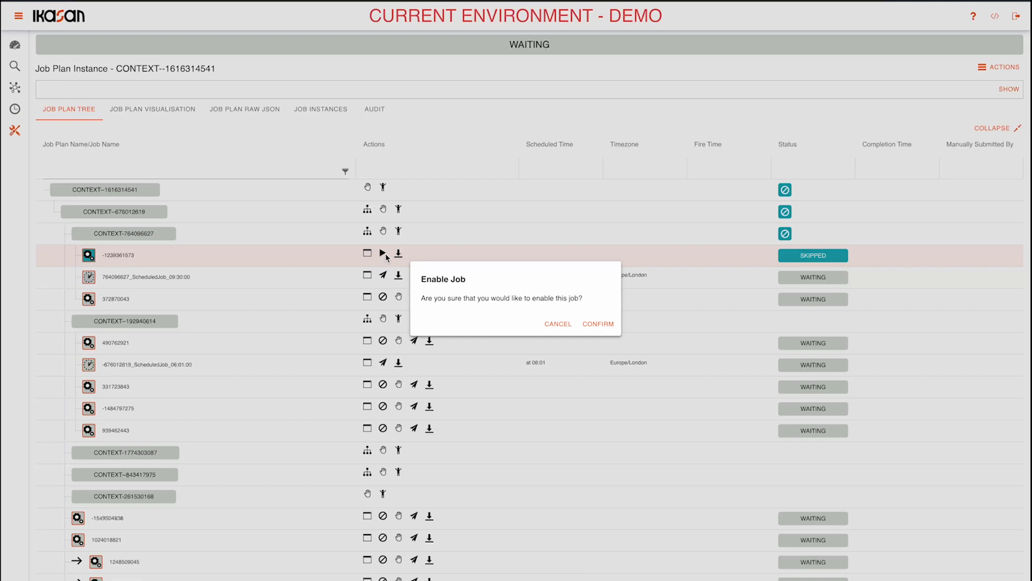
click(598, 322)
click(398, 254)
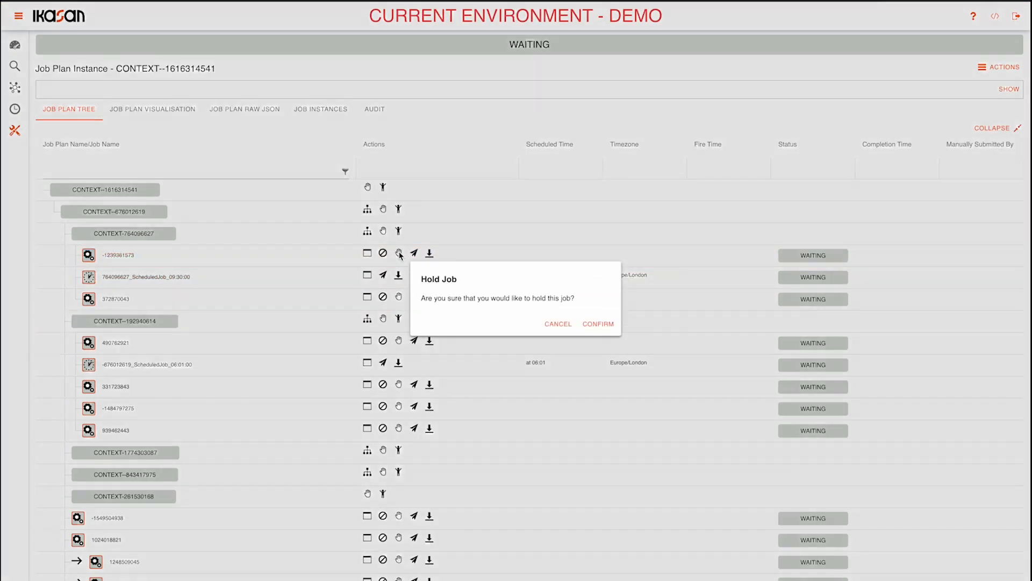
click(594, 324)
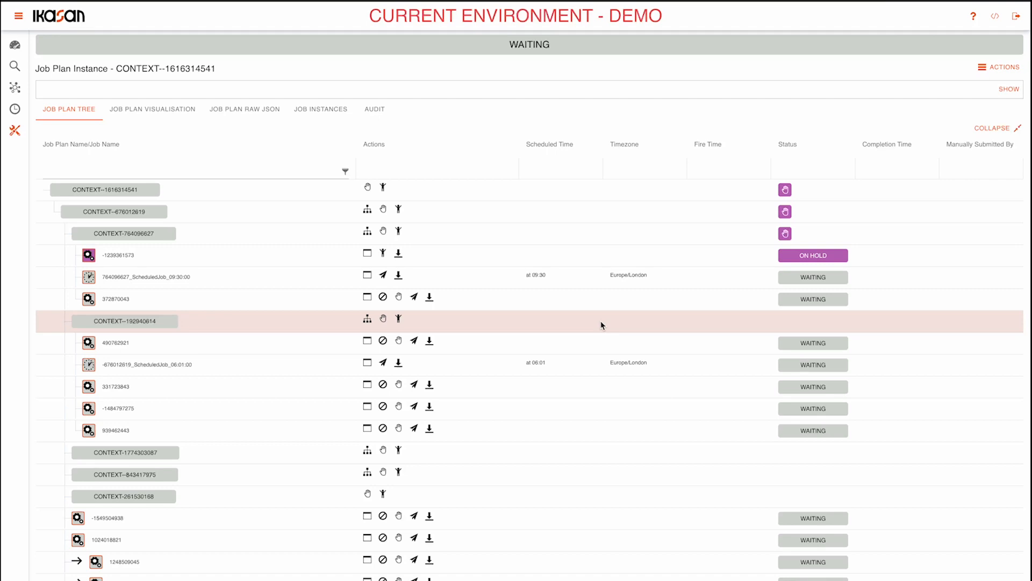
click(383, 254)
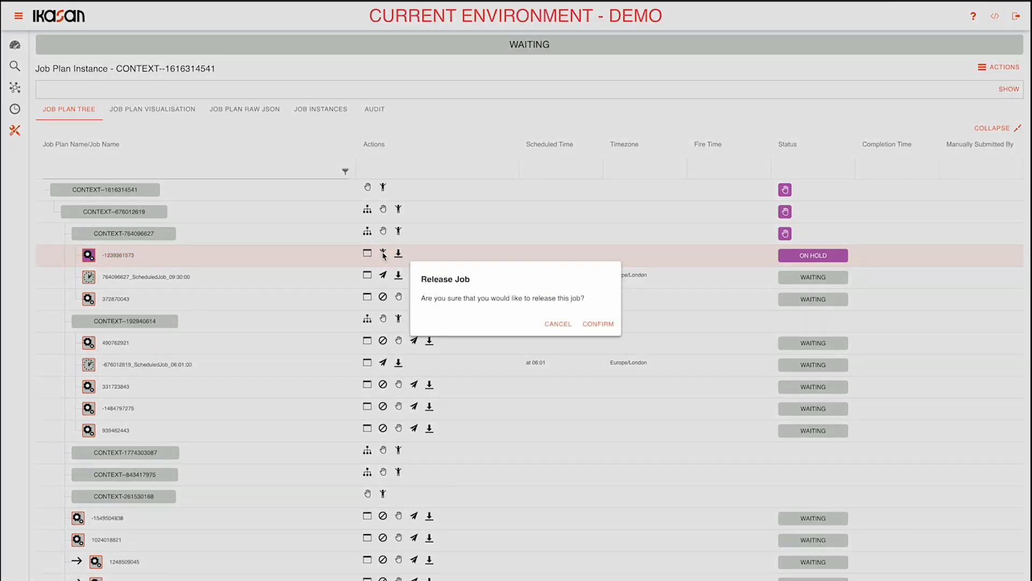
click(604, 325)
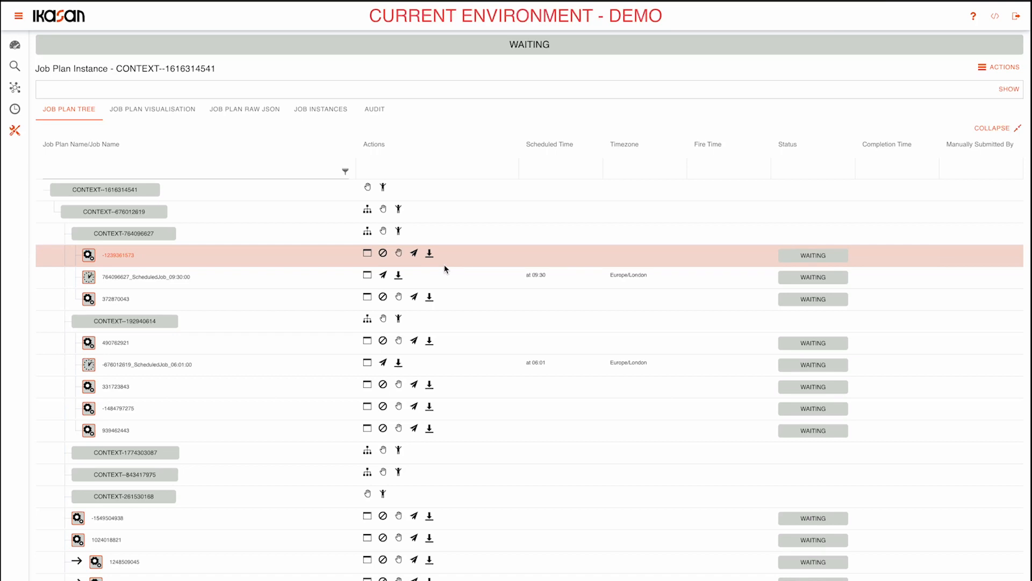
click(368, 232)
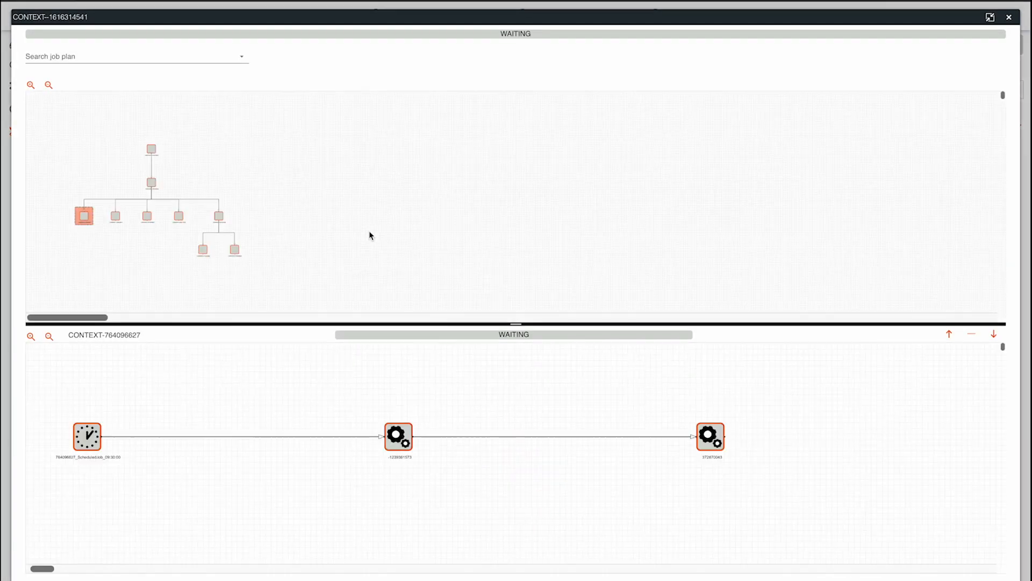
click(401, 439)
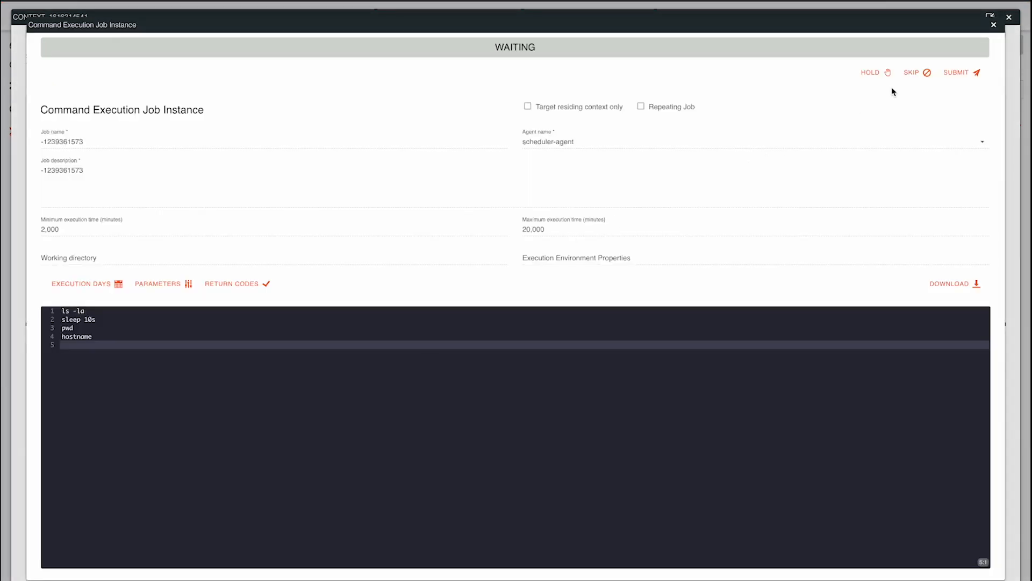
click(882, 76)
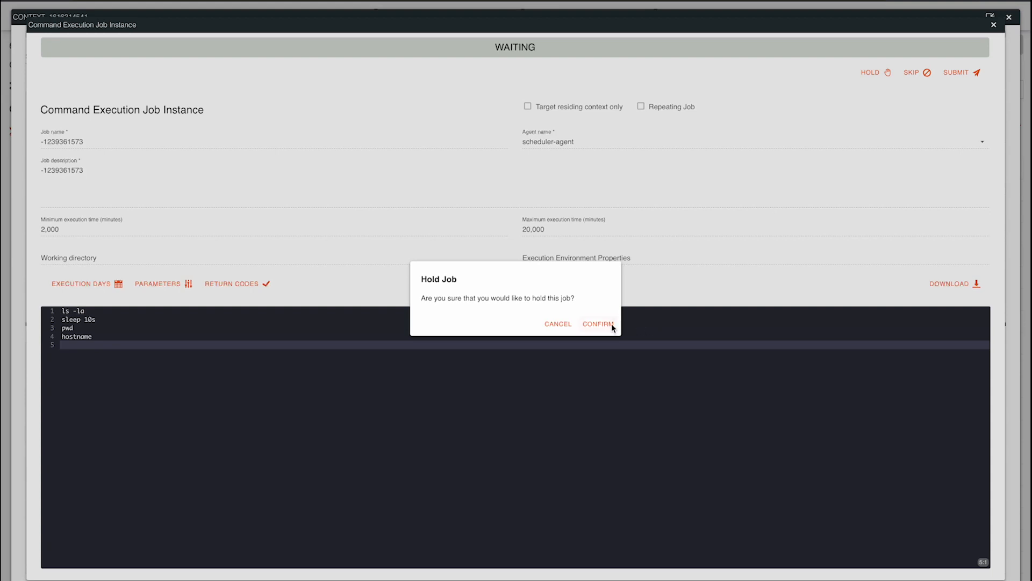
click(612, 324)
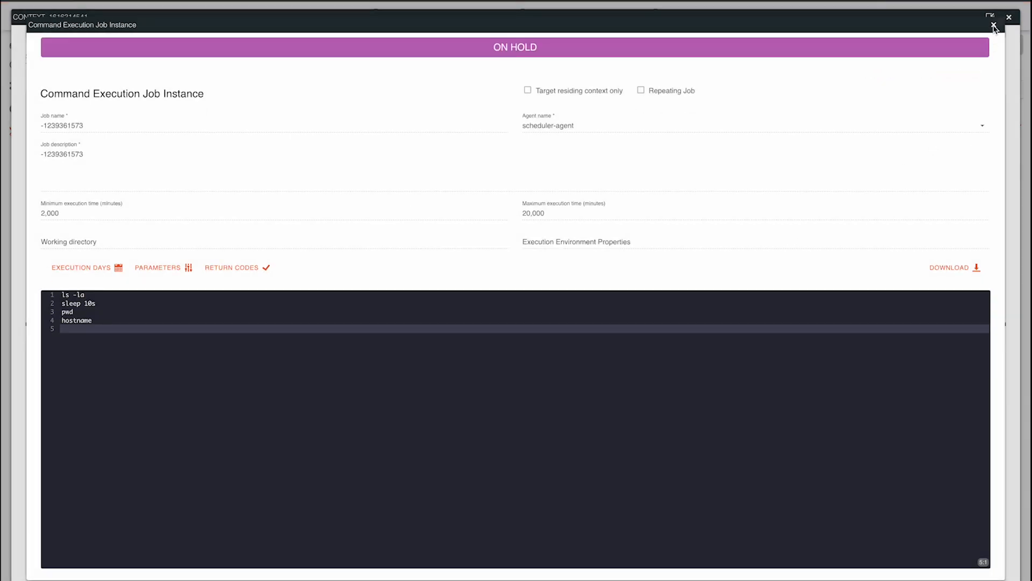
click(993, 25)
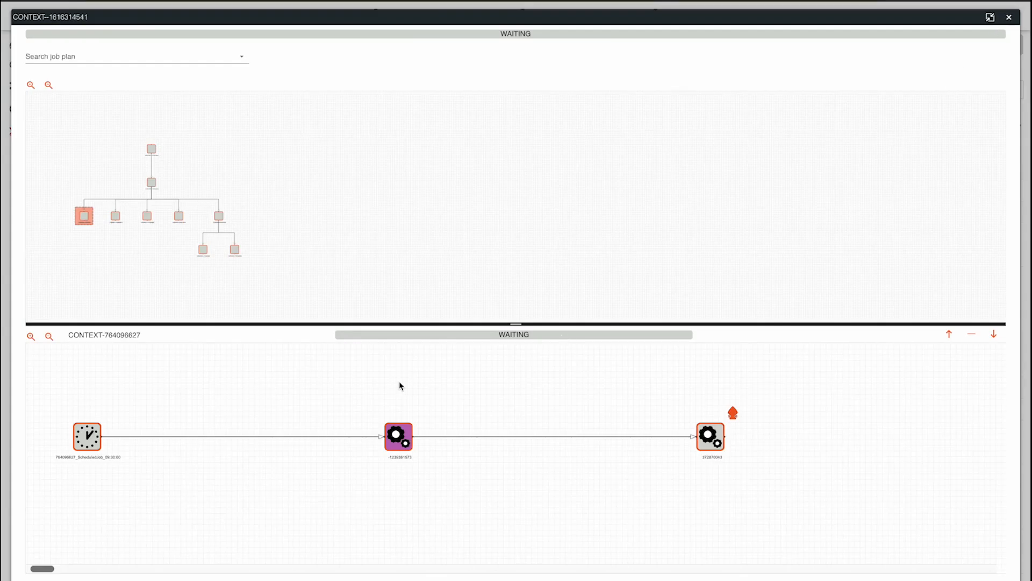
click(1009, 17)
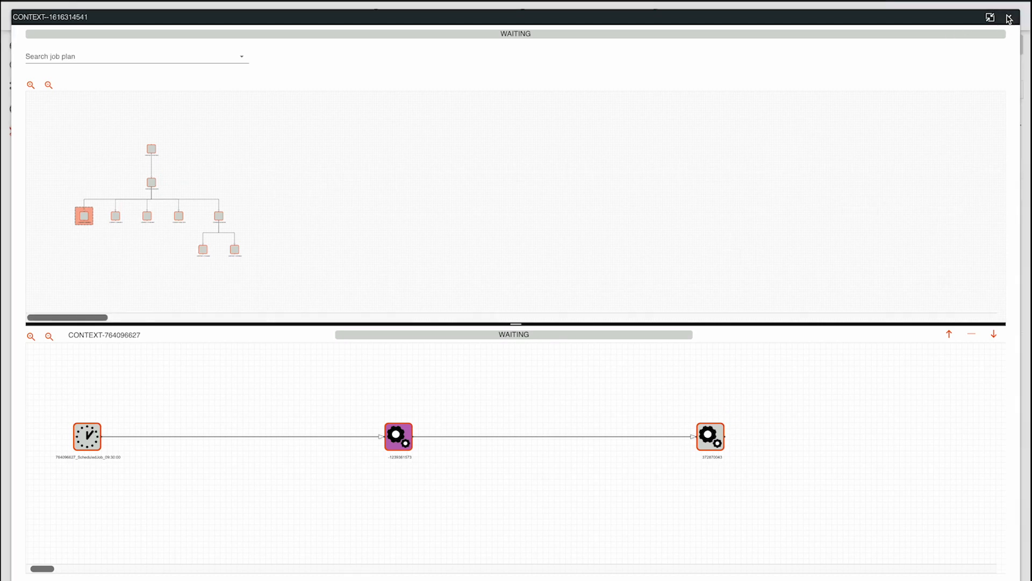
click(1009, 17)
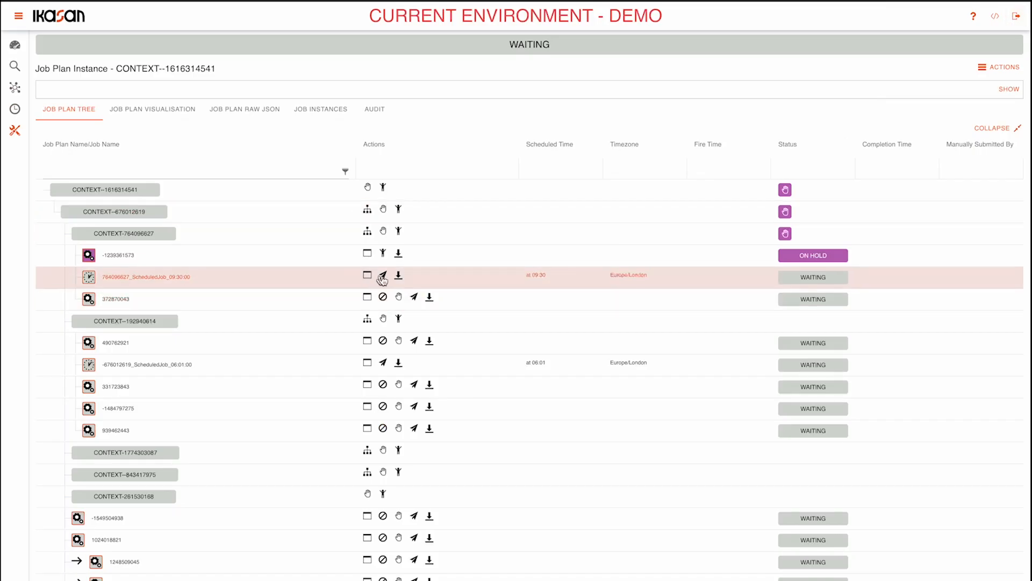
click(383, 276)
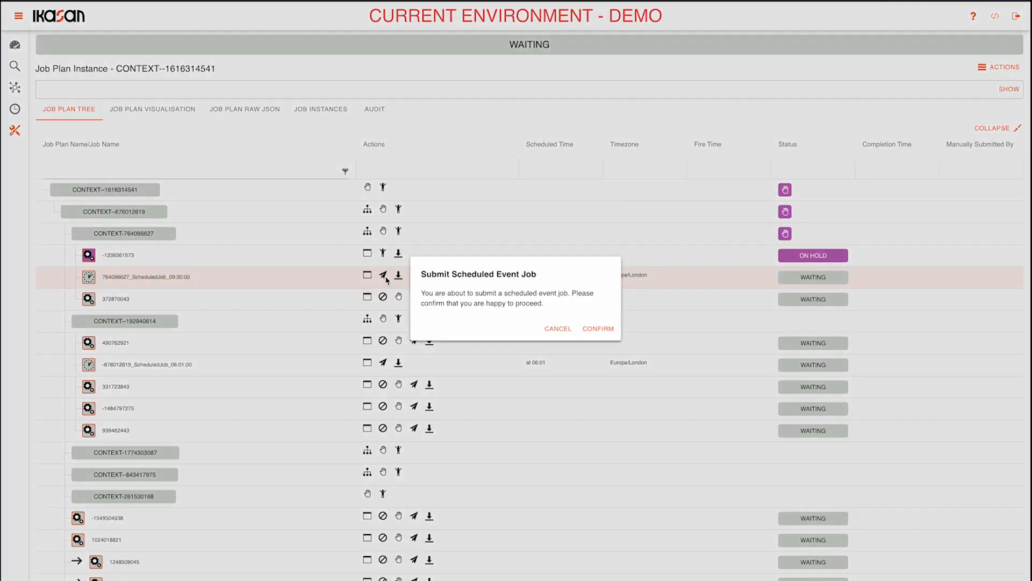
click(599, 329)
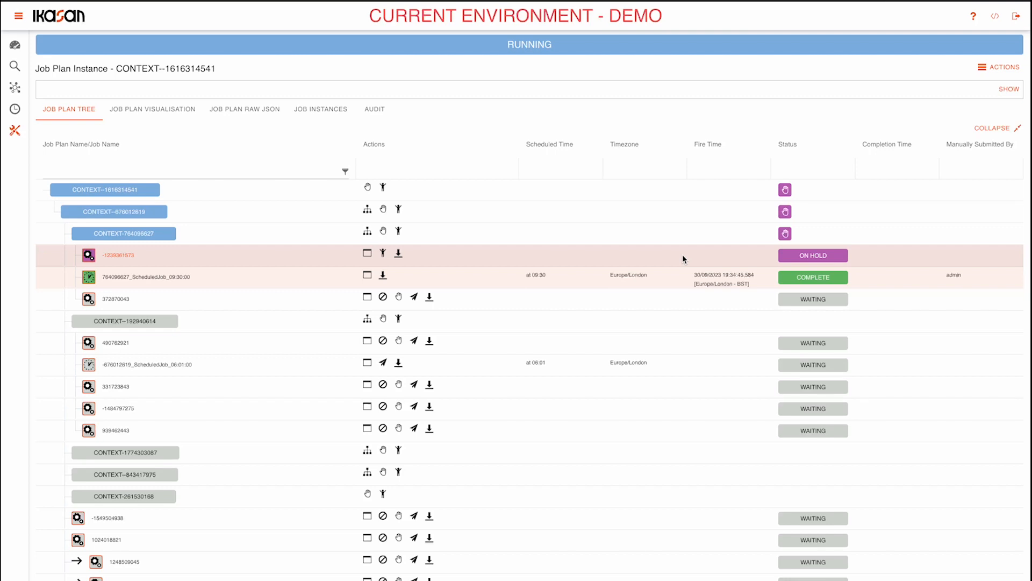
click(383, 253)
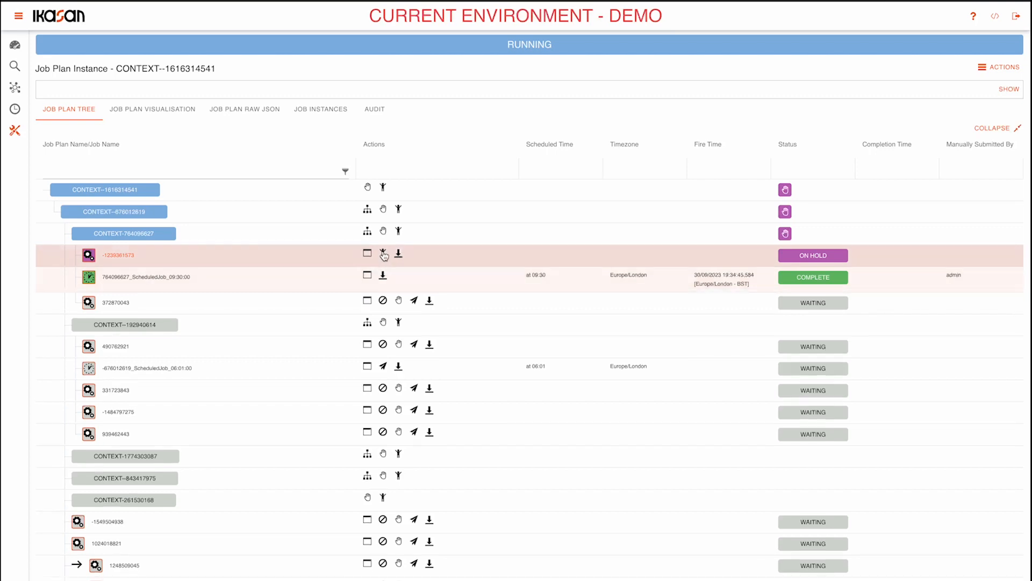
click(598, 324)
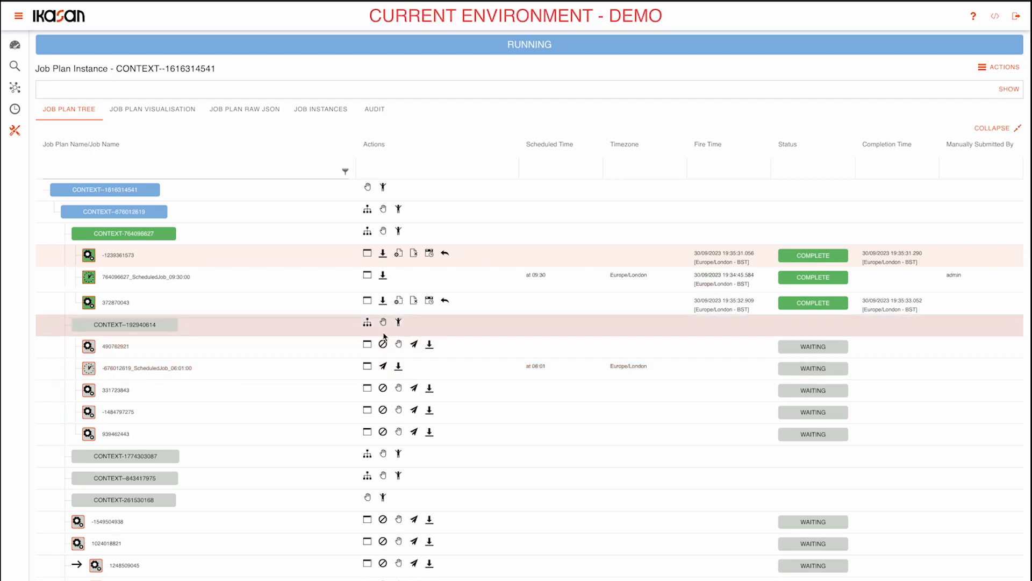
Open the visualisation of CONTEXT--192940614, skip job 331723843 from its details, and return to the job plan tree.
click(368, 321)
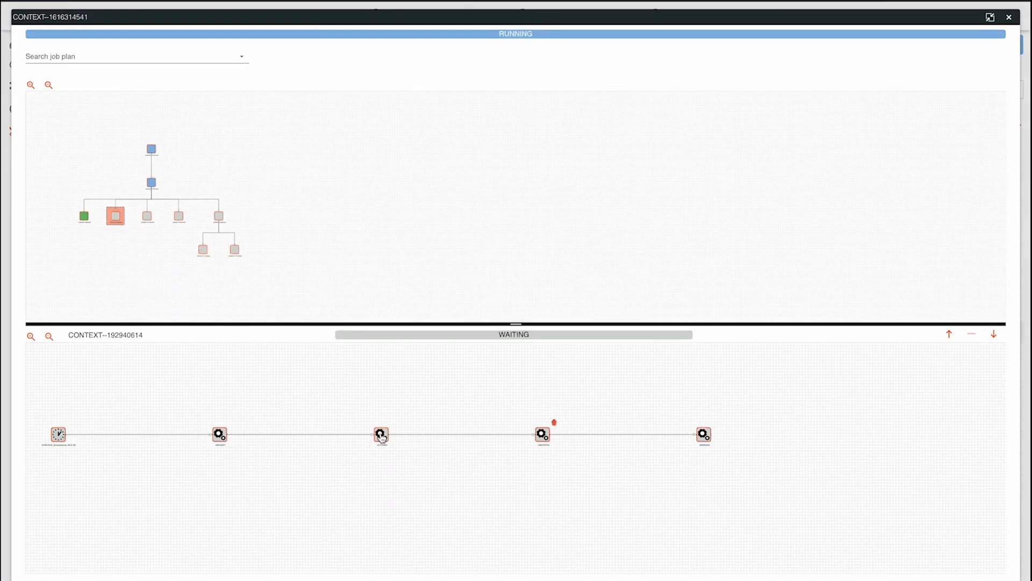
click(381, 436)
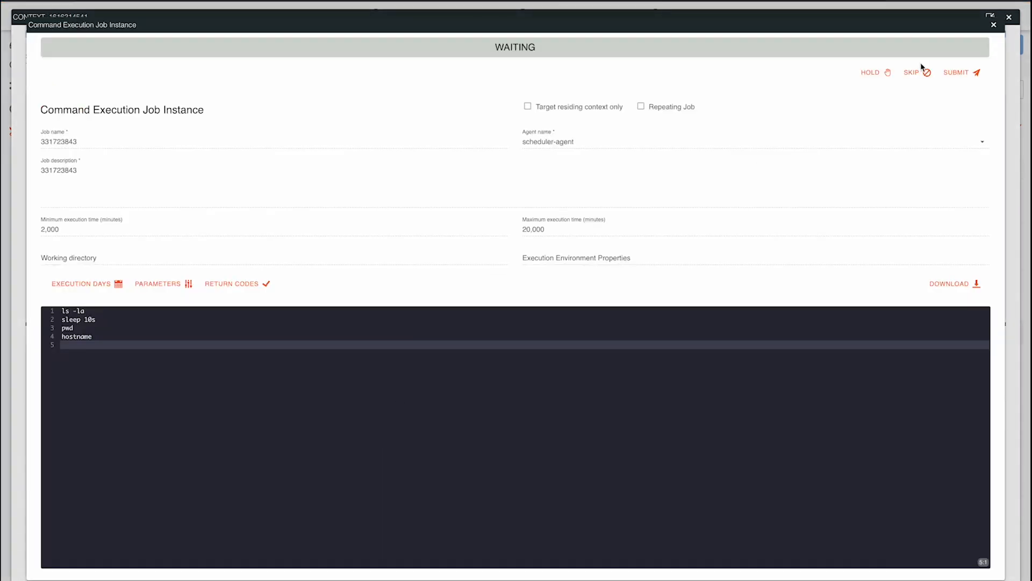
click(917, 76)
click(598, 323)
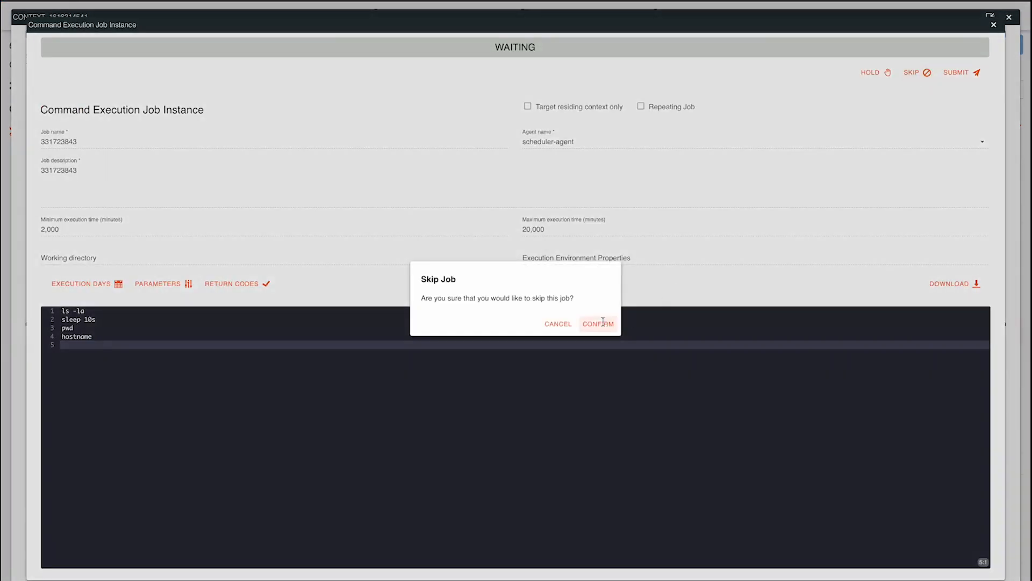
click(993, 25)
click(1008, 17)
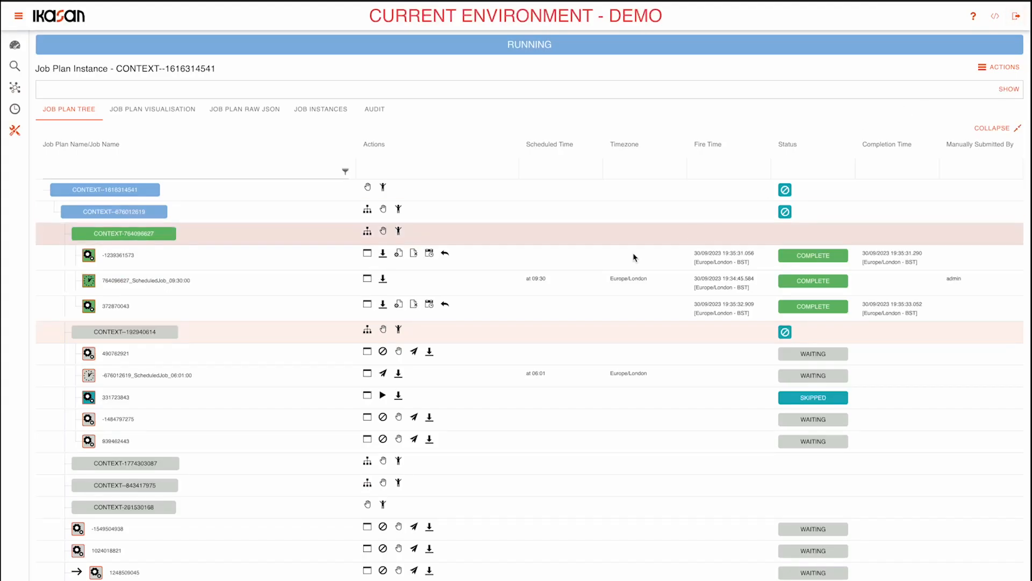
Submit the scheduled job -676012619_ScheduledJob_06:01:00 manually and check the progress of CONTEXT--192940614 in its visualisation.
click(383, 372)
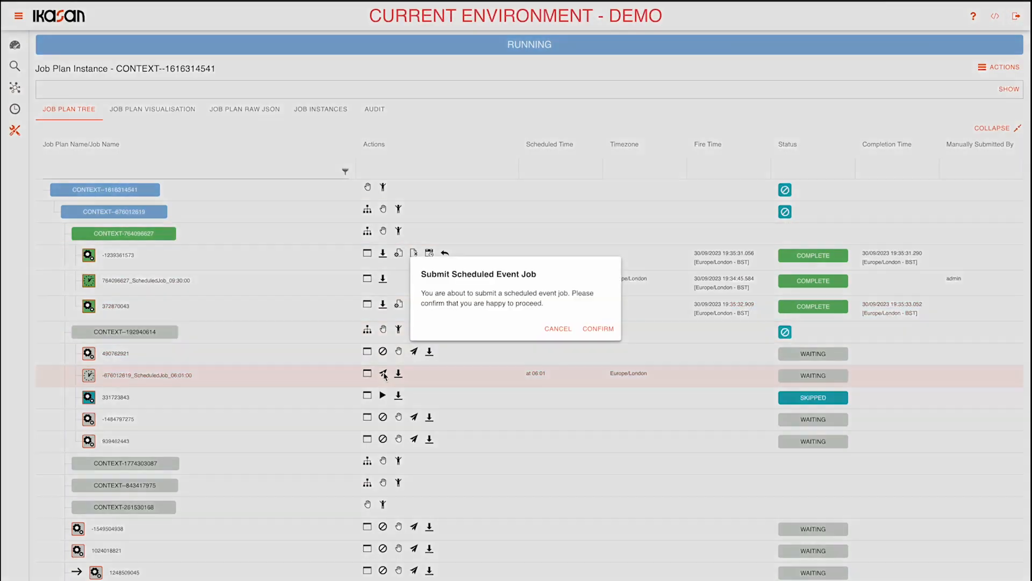
click(598, 328)
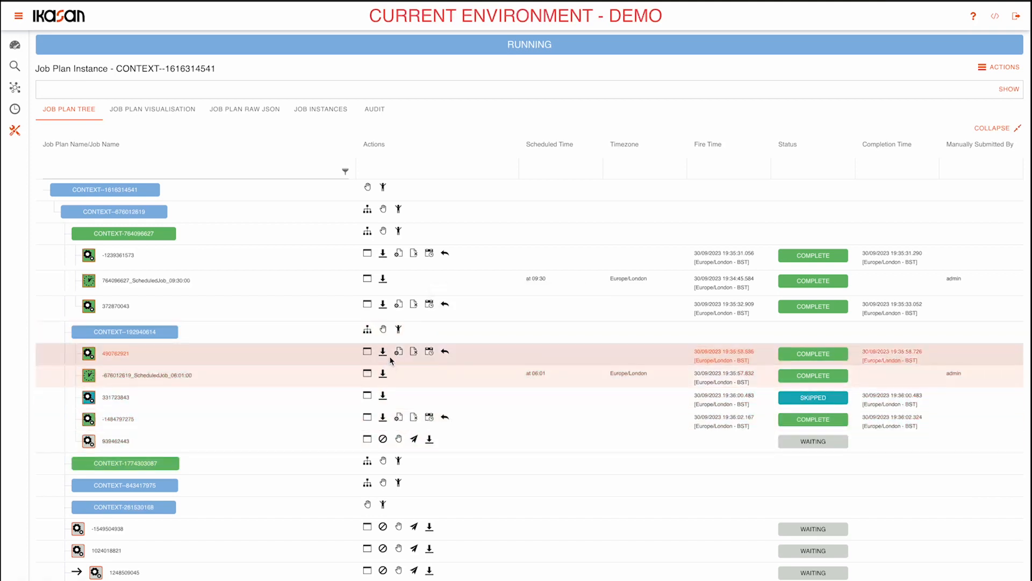
click(367, 329)
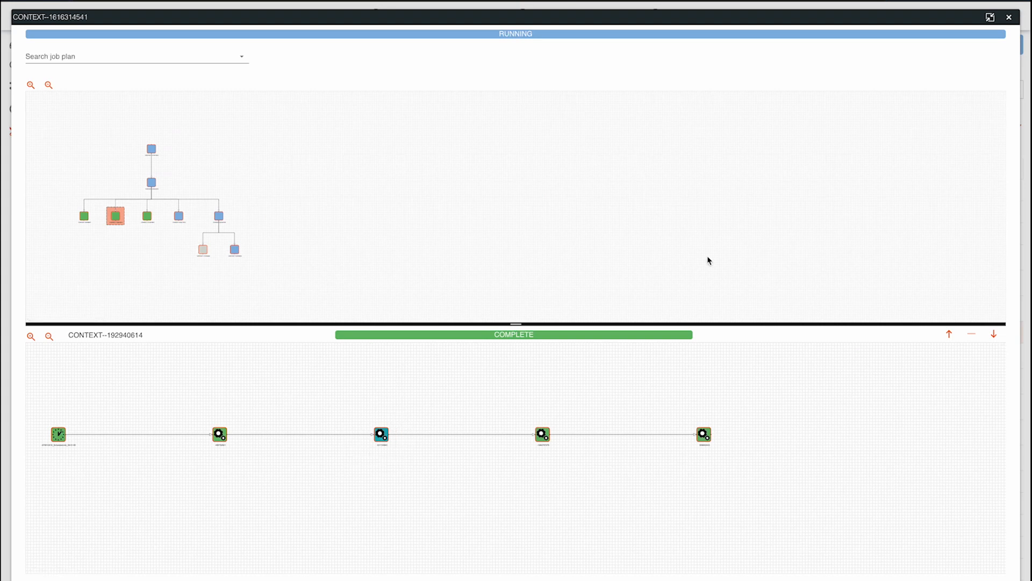
click(1009, 17)
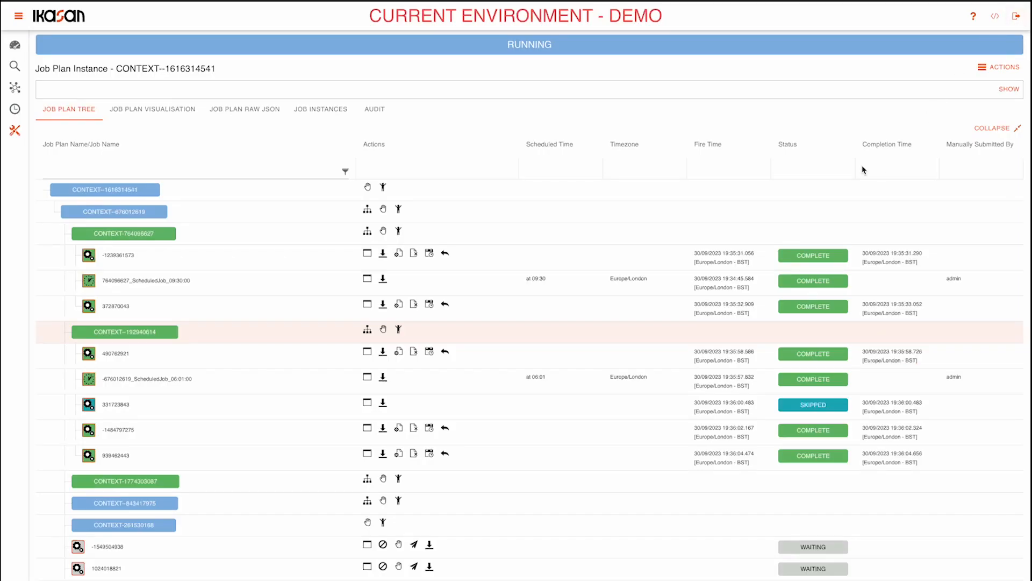
Review the statuses, fire and completion times, and manual submitters of all jobs throughout the job plan tree.
scroll(699, 301, down, 3)
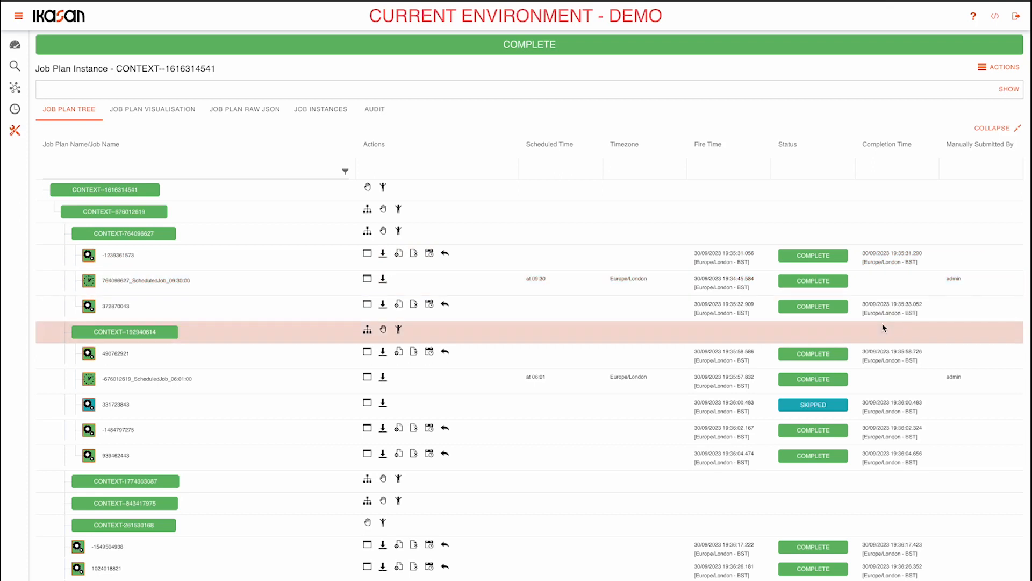
scroll(883, 328, down, 2)
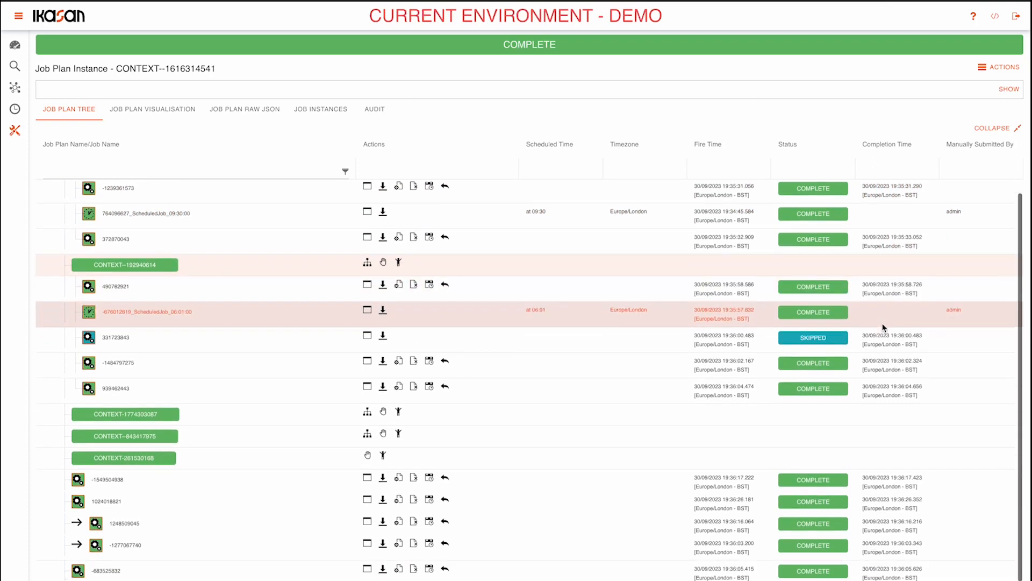
scroll(963, 295, up, 2)
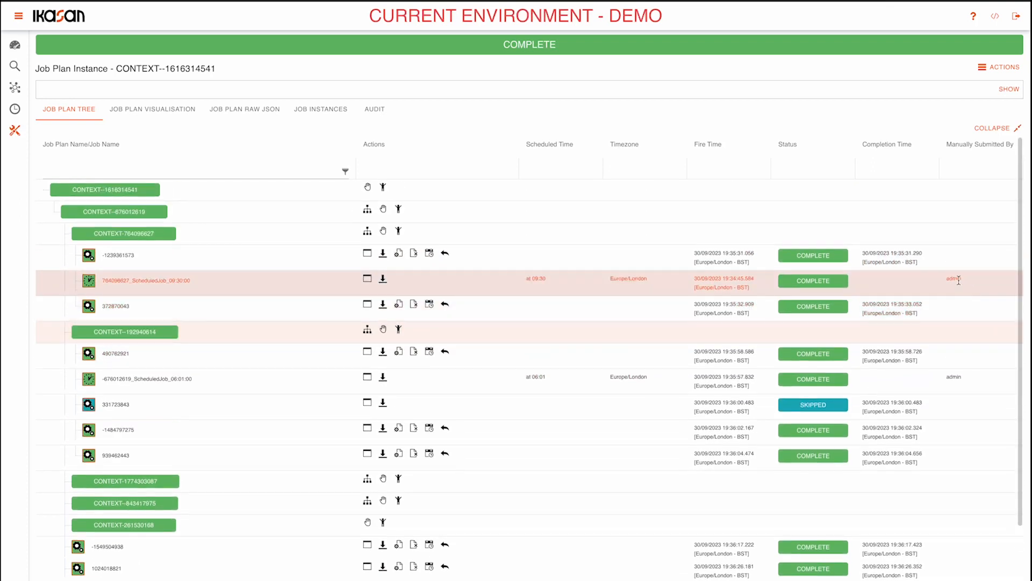
scroll(953, 342, down, 1)
scroll(953, 341, down, 3)
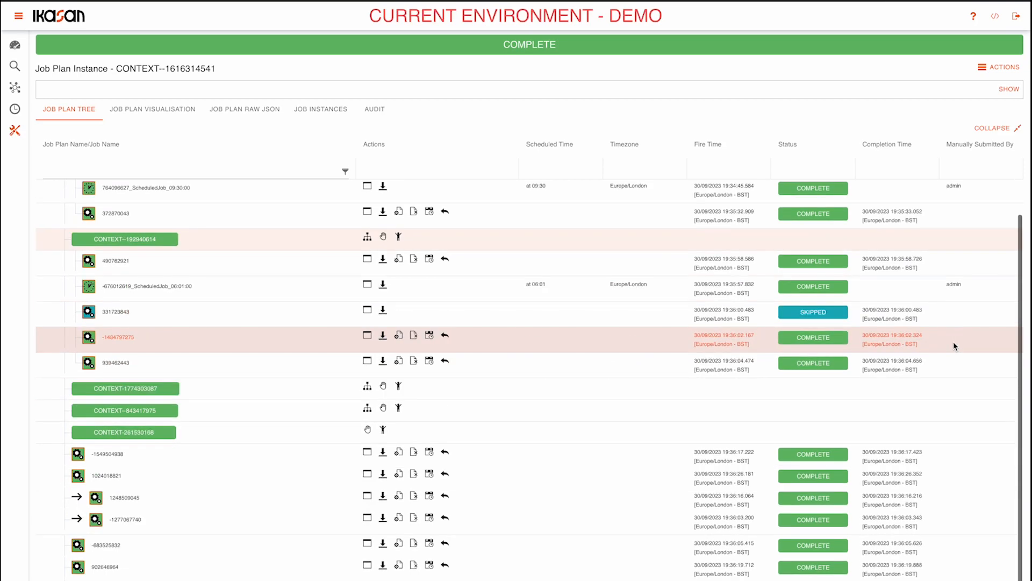
scroll(953, 341, up, 4)
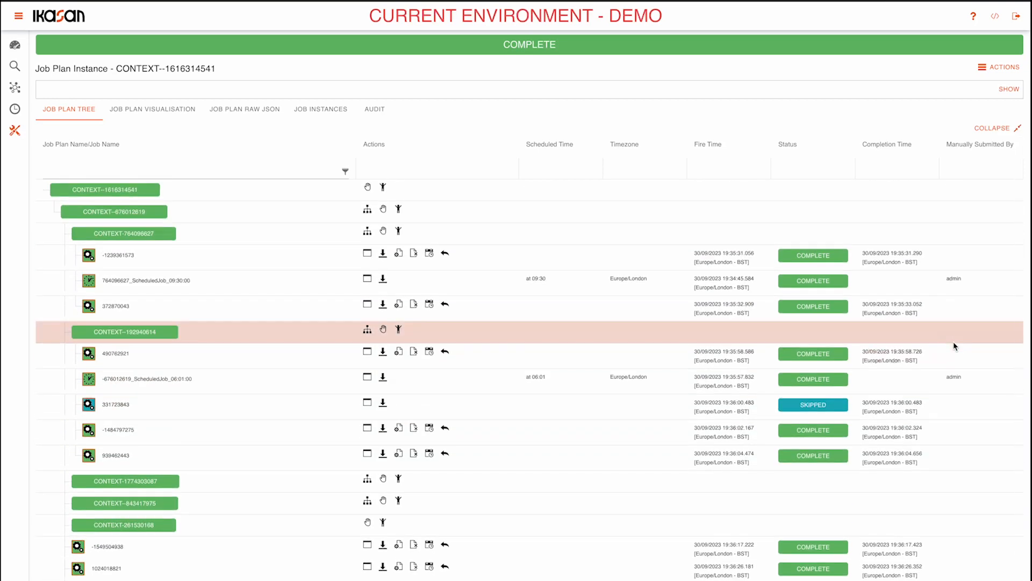
scroll(518, 403, down, 4)
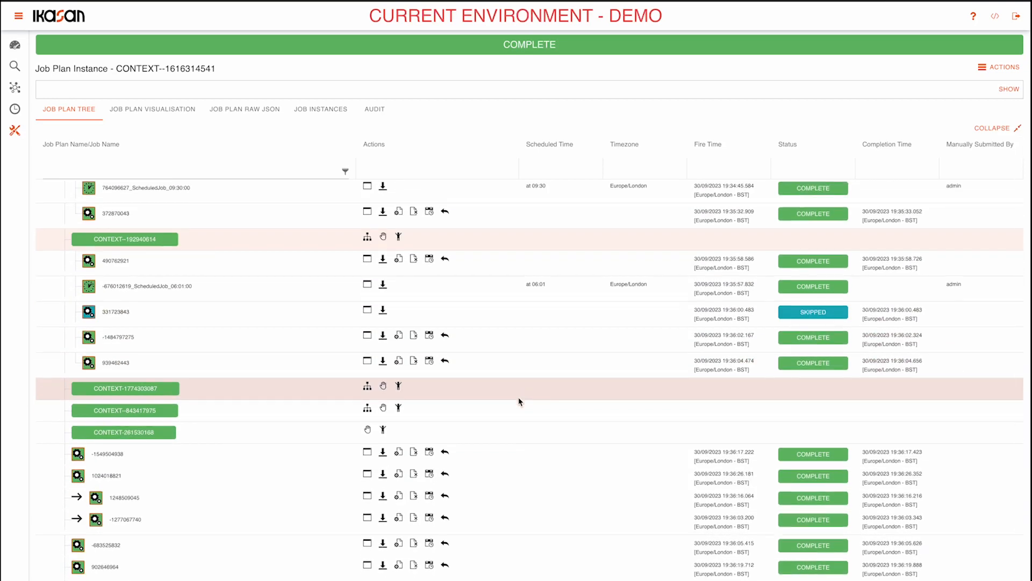